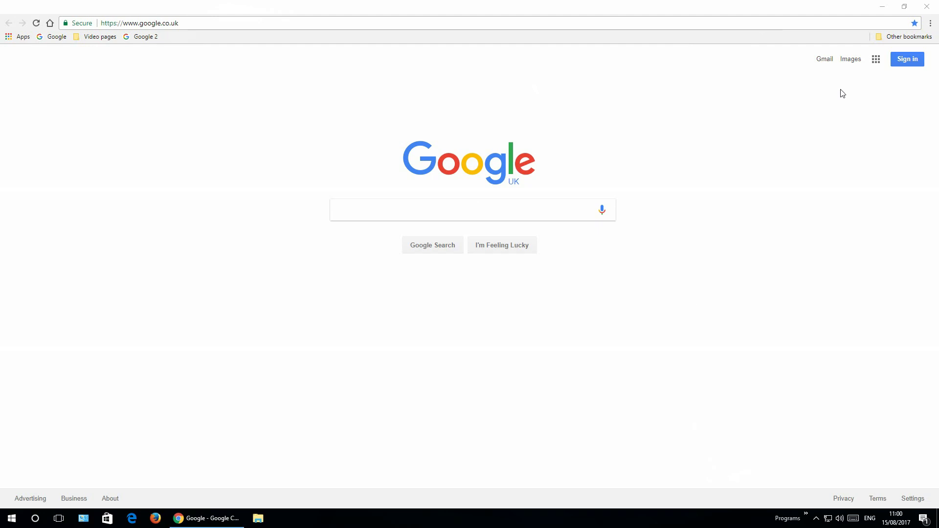
# In Chrome's Advanced System settings, switch off hardware acceleration and background apps after closing.
pyautogui.click(931, 23)
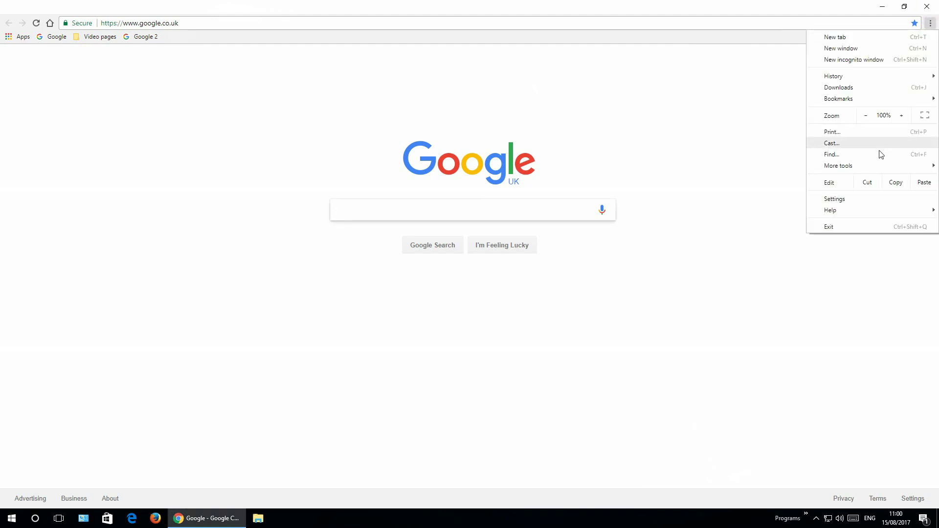
pyautogui.moveTo(860, 168)
pyautogui.click(845, 200)
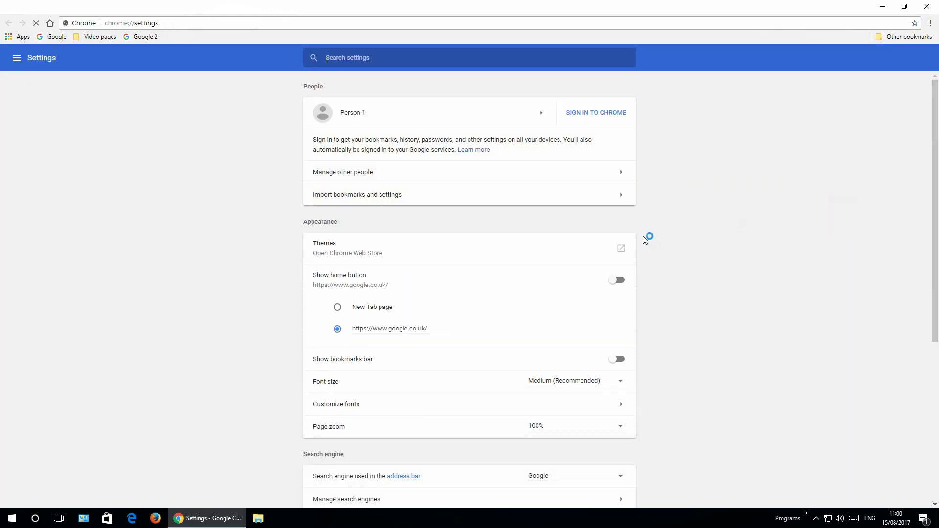
pyautogui.scroll(-1, 440, 410)
pyautogui.scroll(-5, 440, 410)
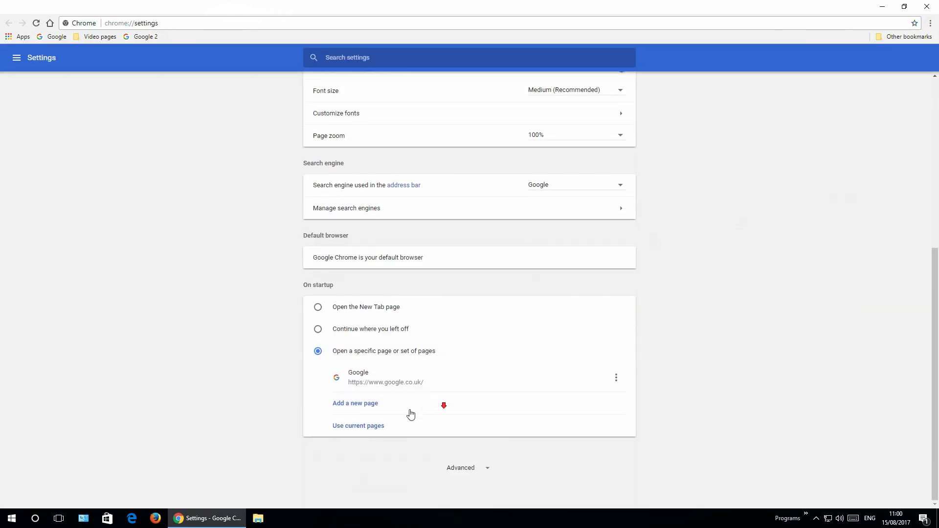
pyautogui.click(464, 471)
pyautogui.scroll(-15, 466, 474)
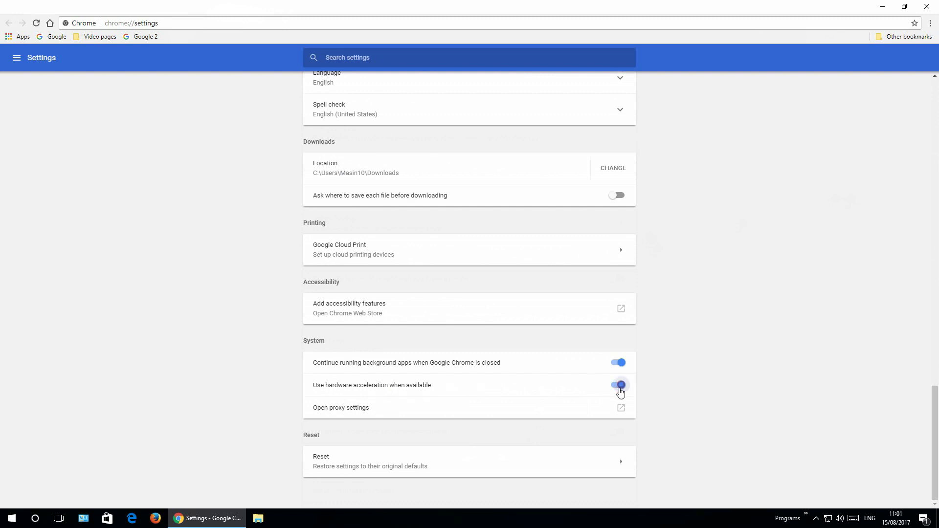
pyautogui.click(619, 386)
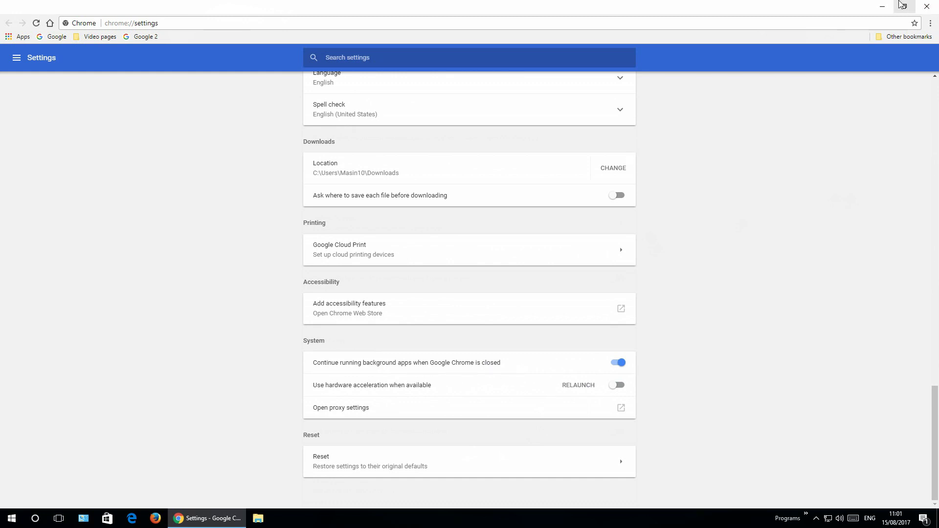
pyautogui.click(622, 363)
# Relaunch Chrome to apply the changes and close the reopened Settings tab.
pyautogui.click(576, 386)
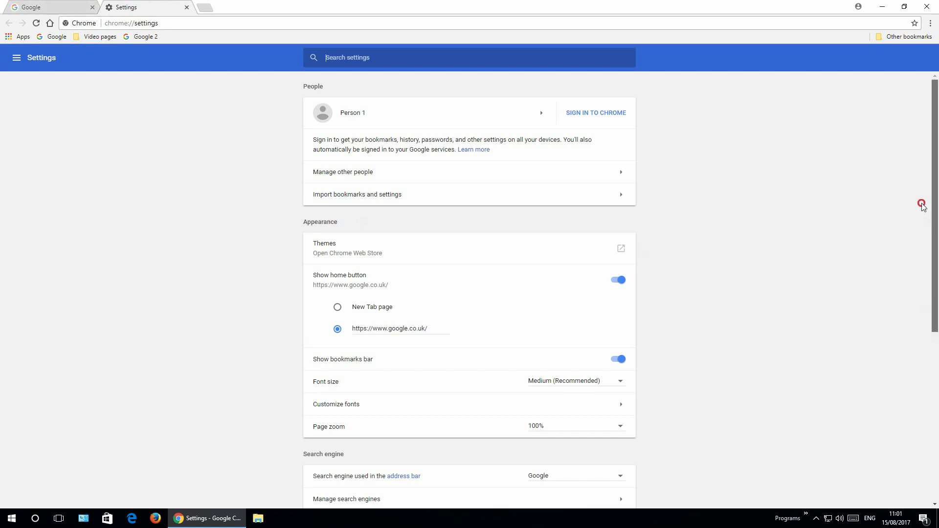
pyautogui.click(187, 8)
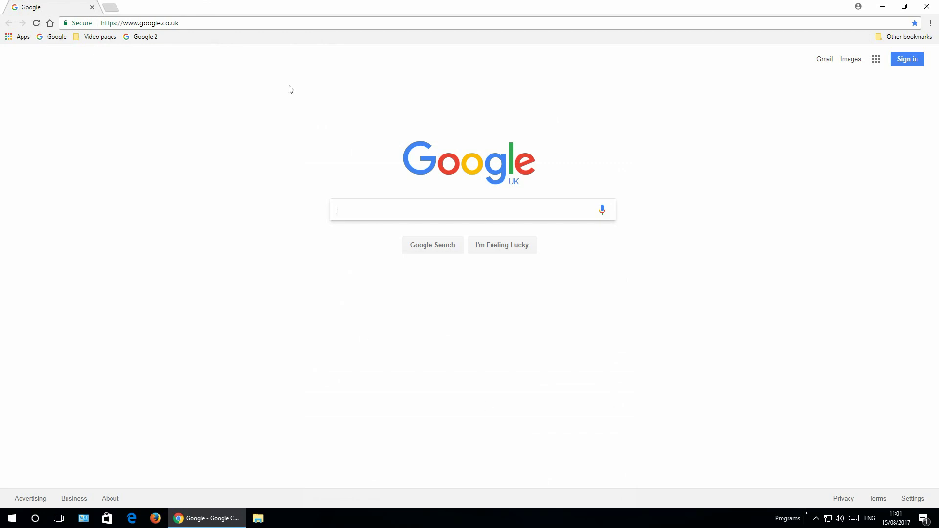
# From the Bookmark Manager, export all bookmarks to bookmarks_8_15_17.html on the Desktop.
pyautogui.rightClick(290, 35)
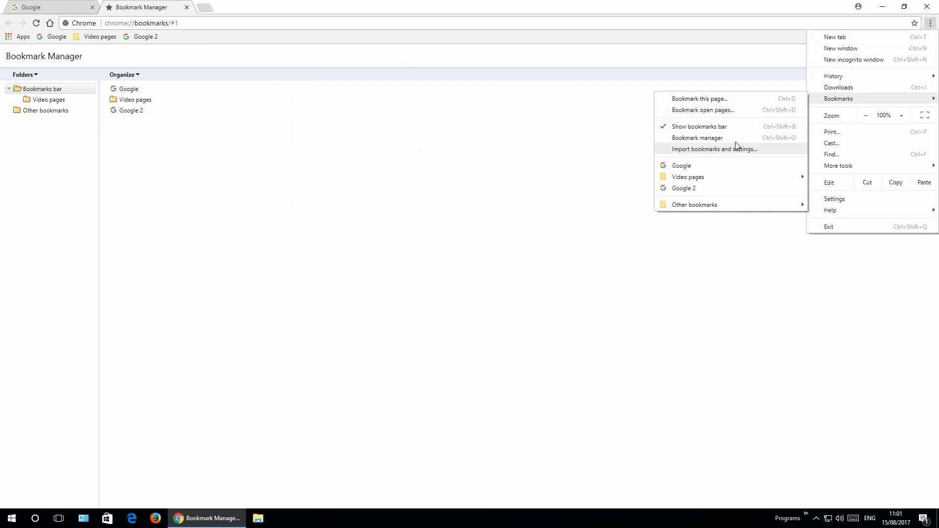
pyautogui.click(704, 139)
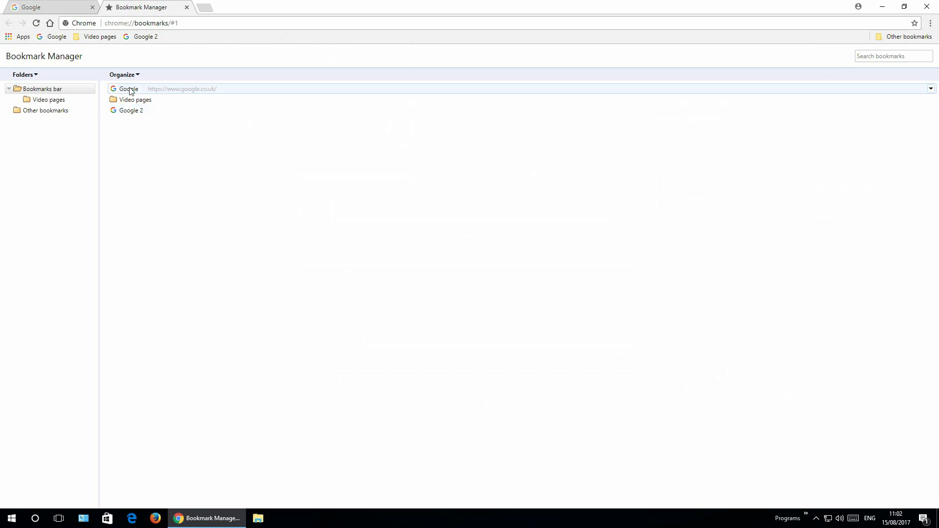
pyautogui.click(137, 75)
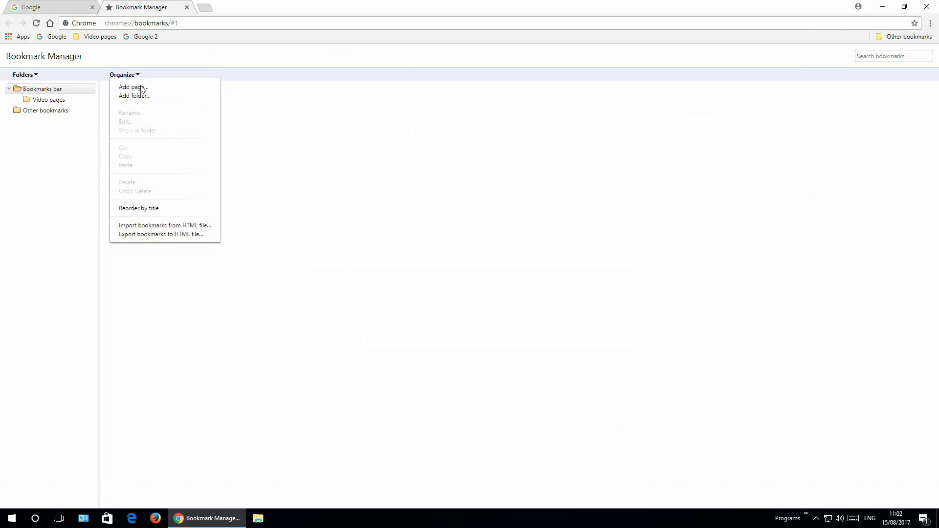
pyautogui.click(166, 235)
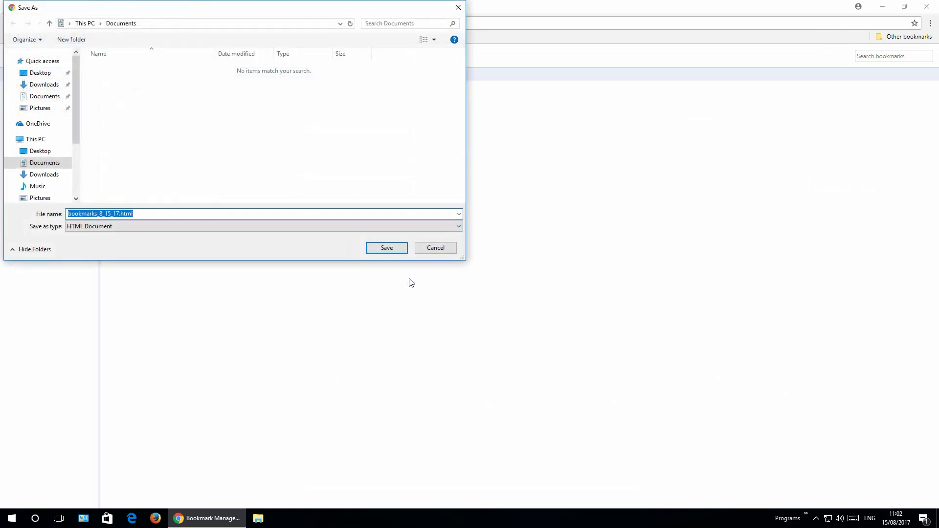
pyautogui.click(40, 151)
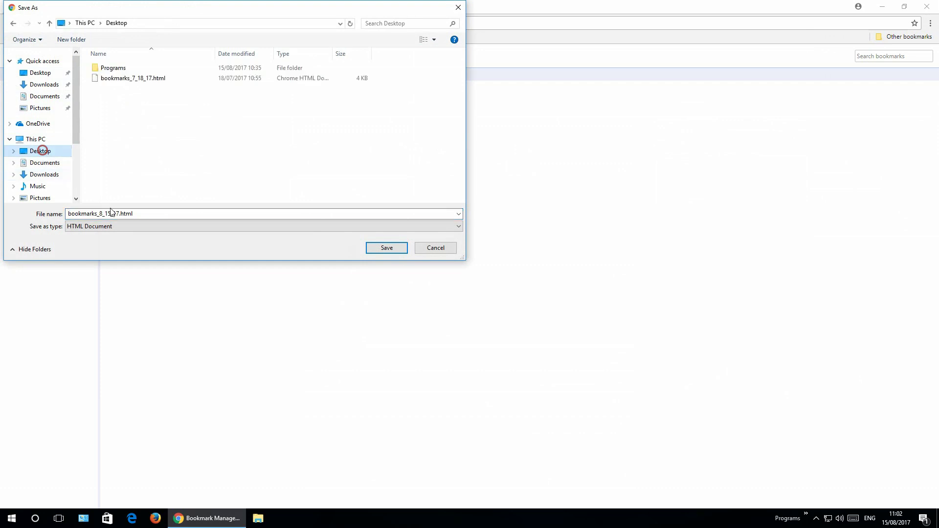
pyautogui.click(375, 248)
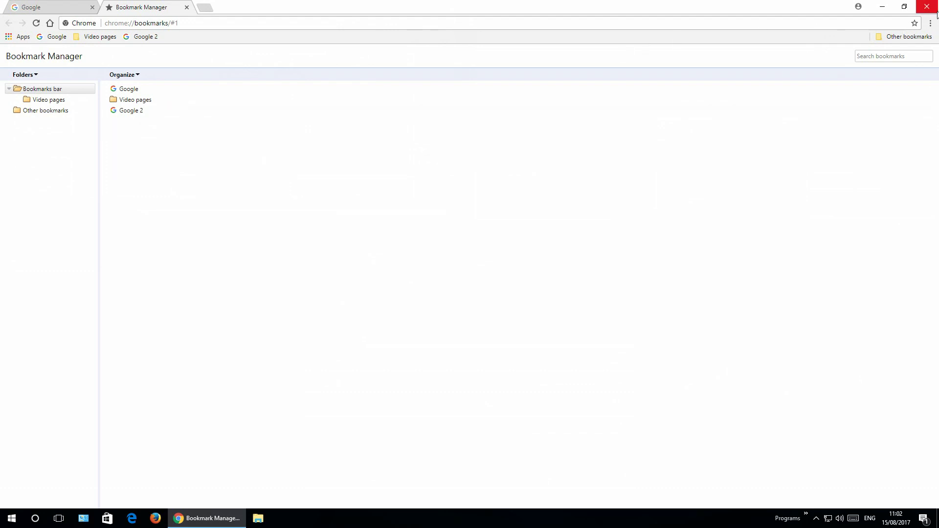
# Close Chrome and browse File Explorer to Local Disk (C:) › Users › the user folder, selecting AppData.
pyautogui.click(187, 7)
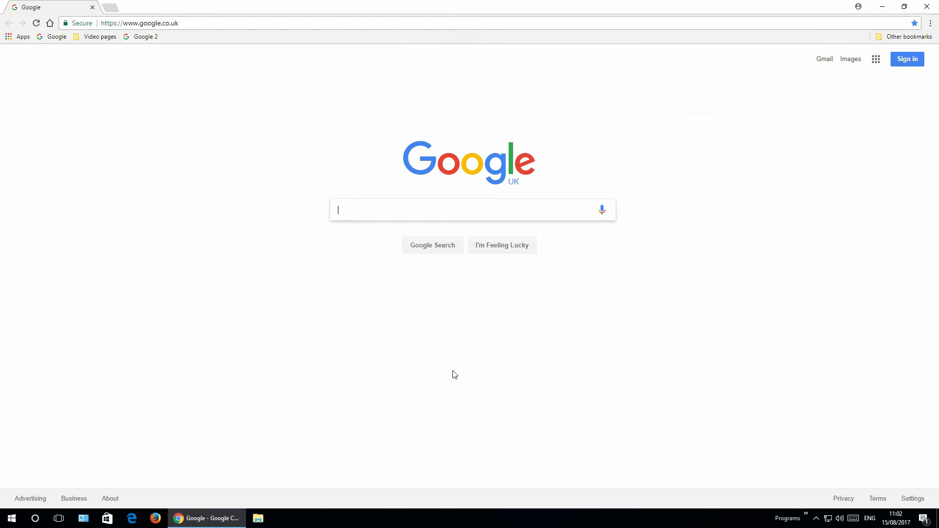
pyautogui.click(928, 7)
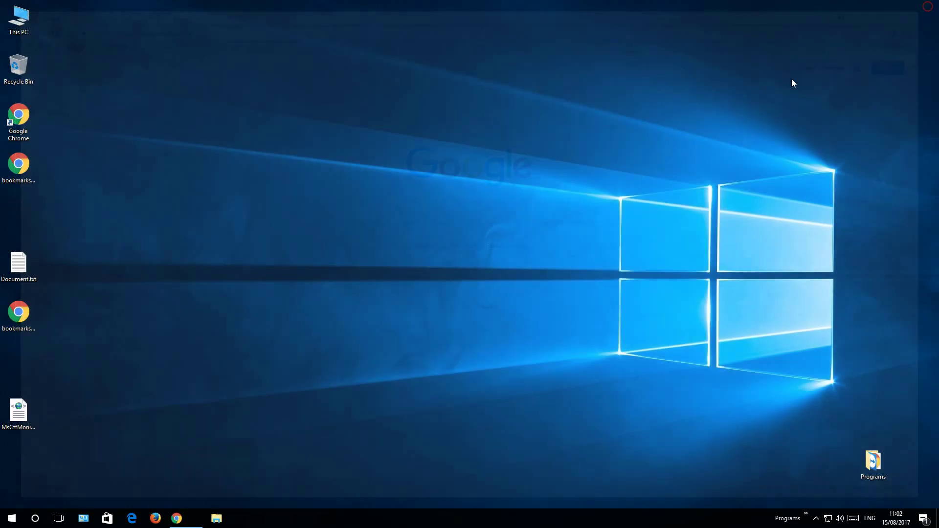
pyautogui.click(211, 521)
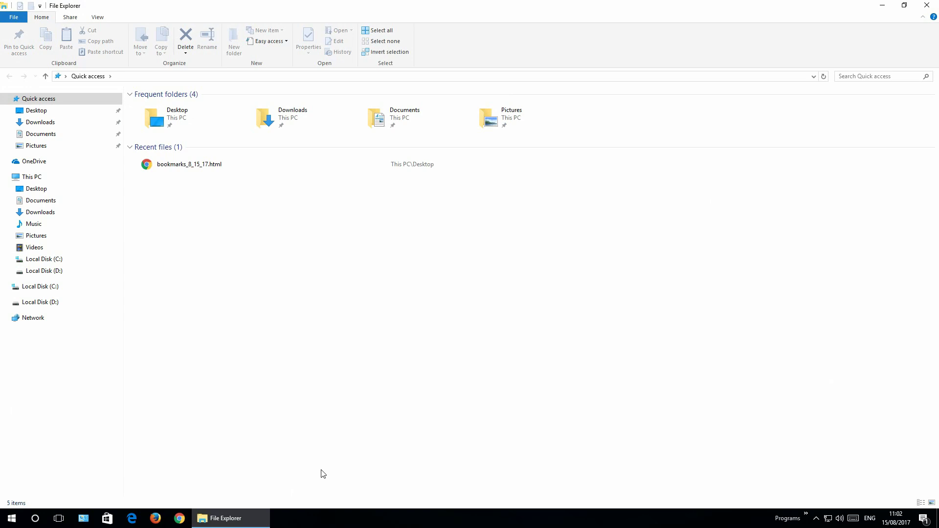
pyautogui.click(69, 258)
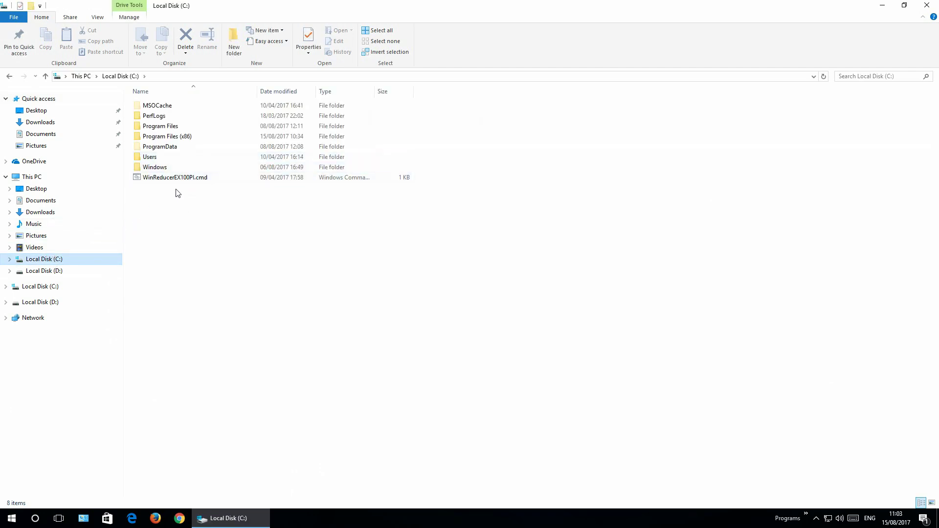
pyautogui.doubleClick(184, 157)
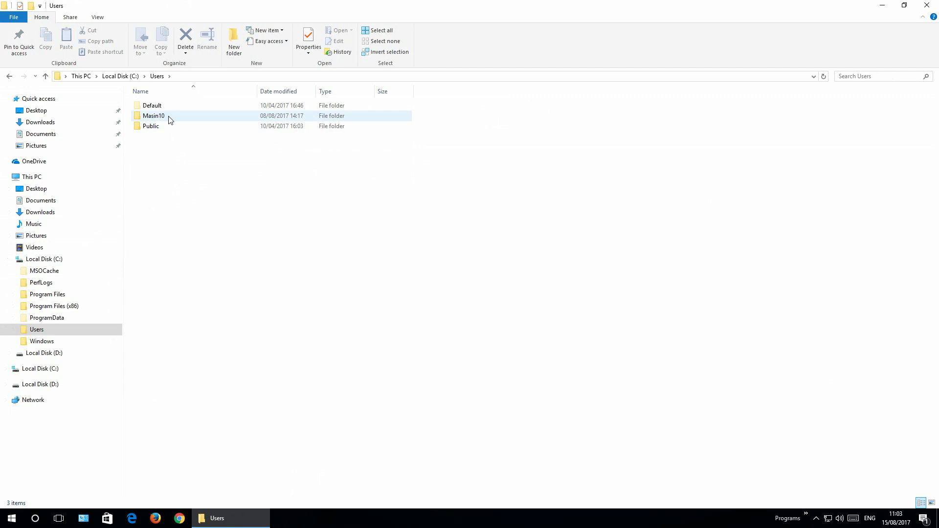
pyautogui.doubleClick(169, 119)
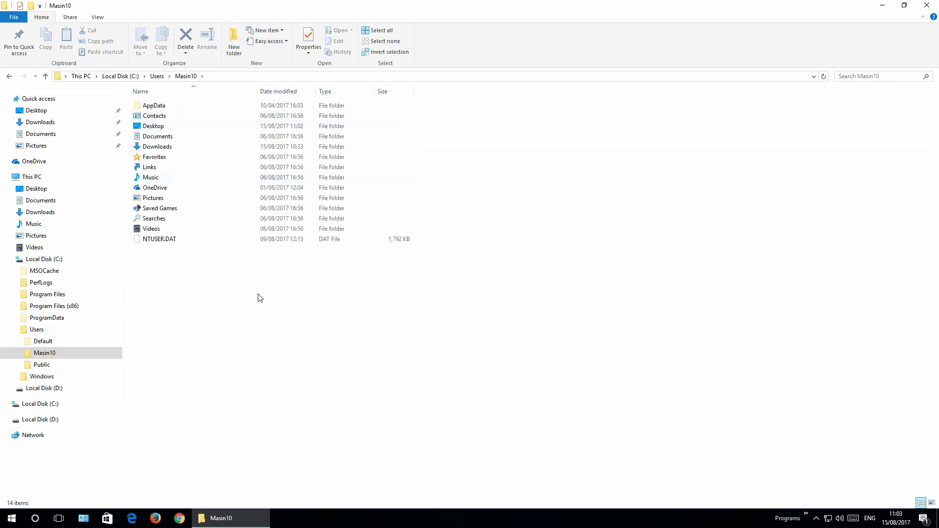
pyautogui.click(166, 108)
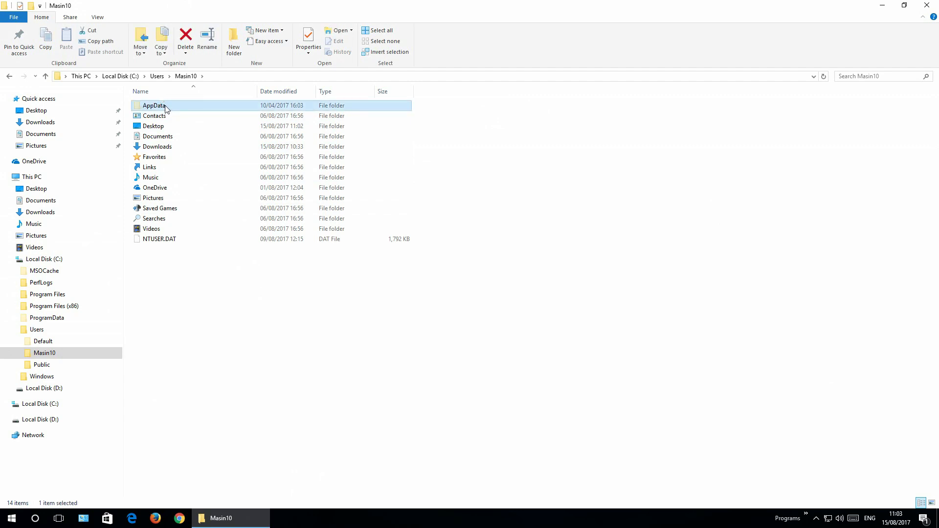
# Turn on 'Show hidden files, folders, and drives' in File Explorer's Folder Options.
pyautogui.click(98, 18)
pyautogui.click(477, 37)
pyautogui.click(48, 118)
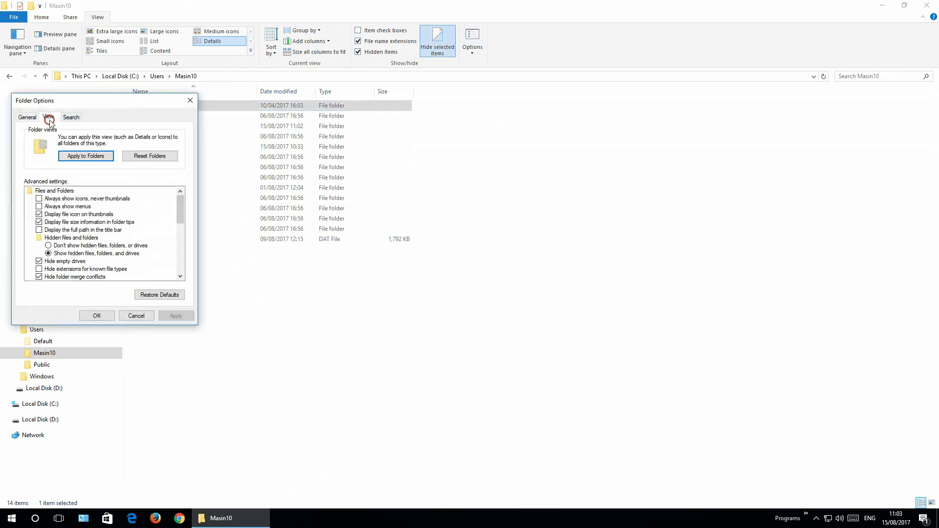
pyautogui.click(54, 254)
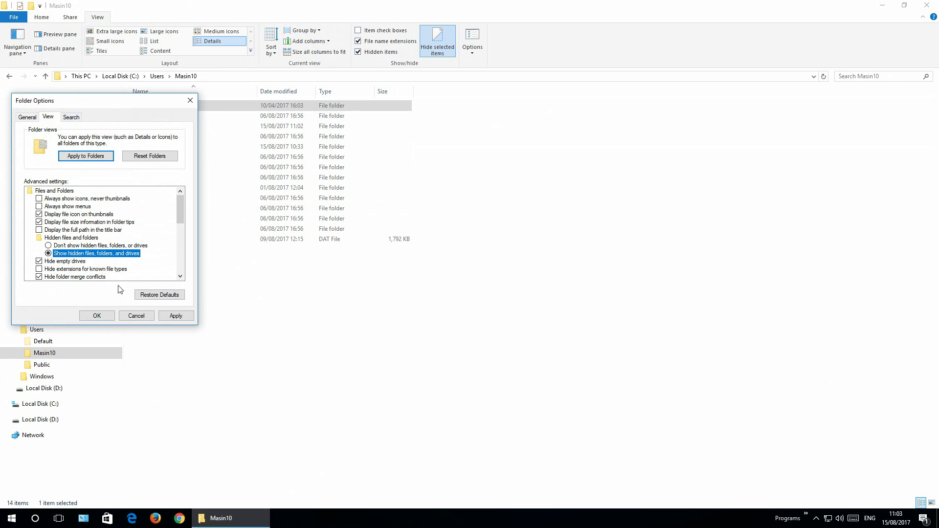
pyautogui.click(106, 315)
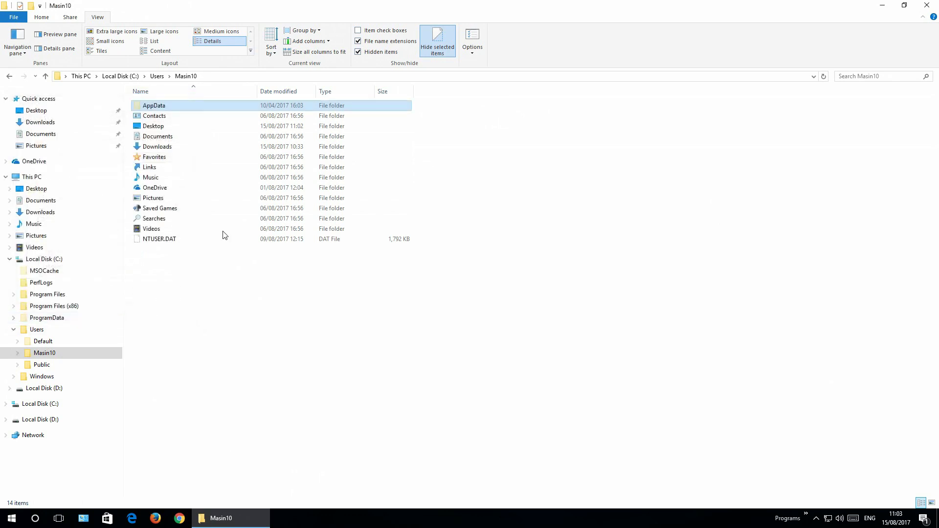
# Open AppData › Local and select the Google folder.
pyautogui.doubleClick(166, 107)
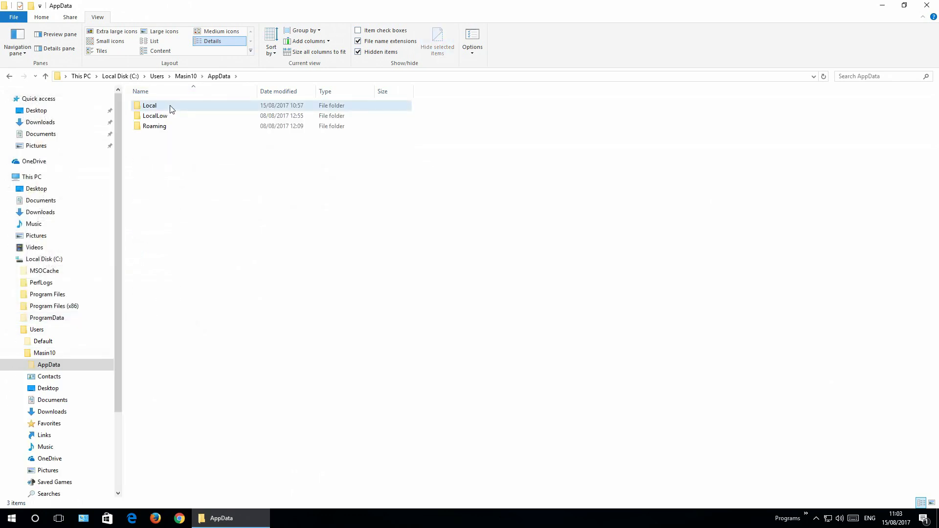
pyautogui.doubleClick(170, 107)
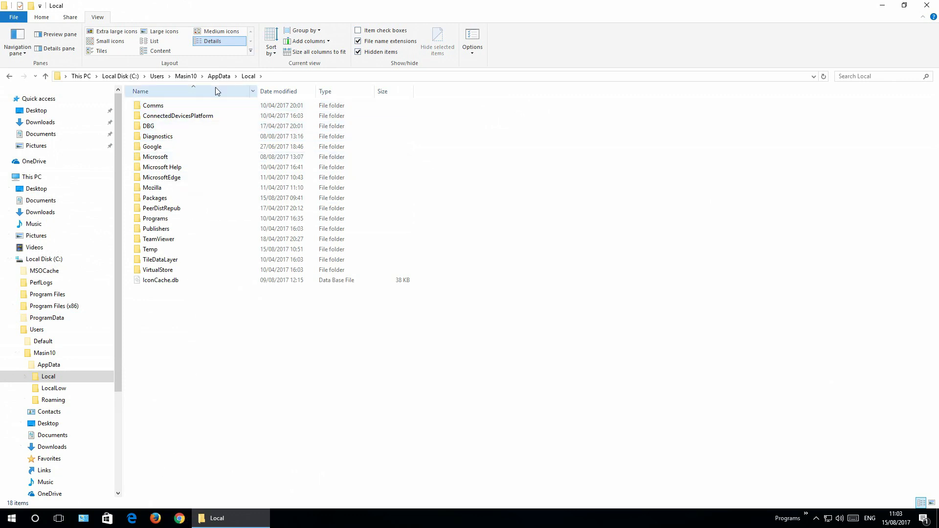
pyautogui.click(167, 149)
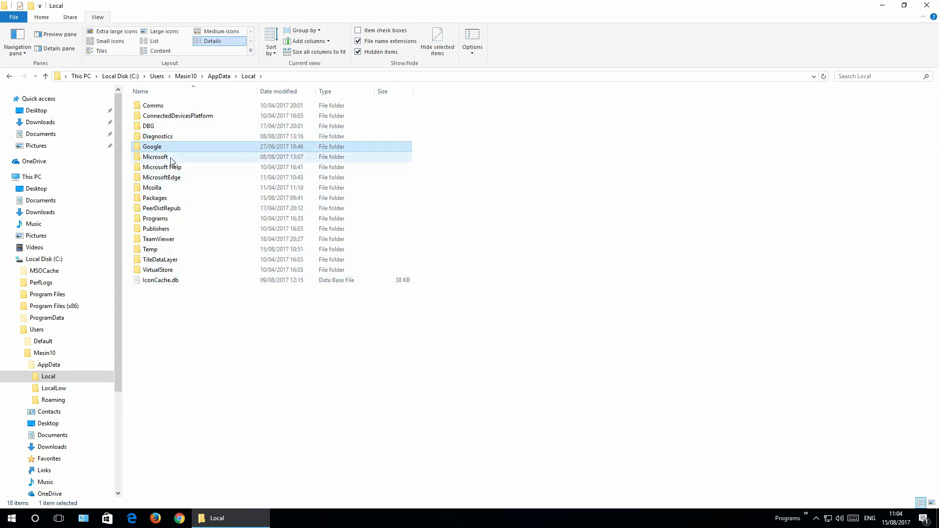
# Copy and paste the Google folder to create 'Google - Copy' in AppData › Local, then close the window.
pyautogui.rightClick(170, 147)
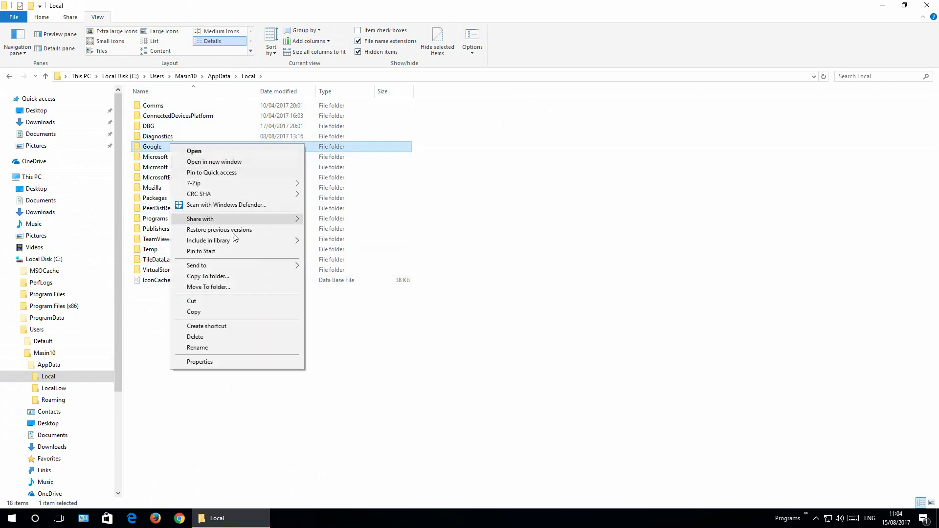
pyautogui.click(226, 311)
pyautogui.rightClick(270, 347)
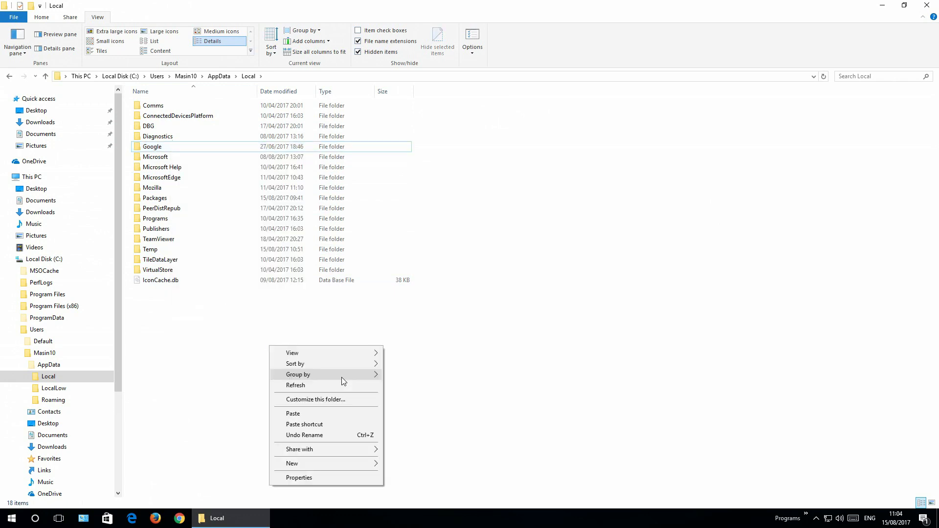
pyautogui.click(320, 415)
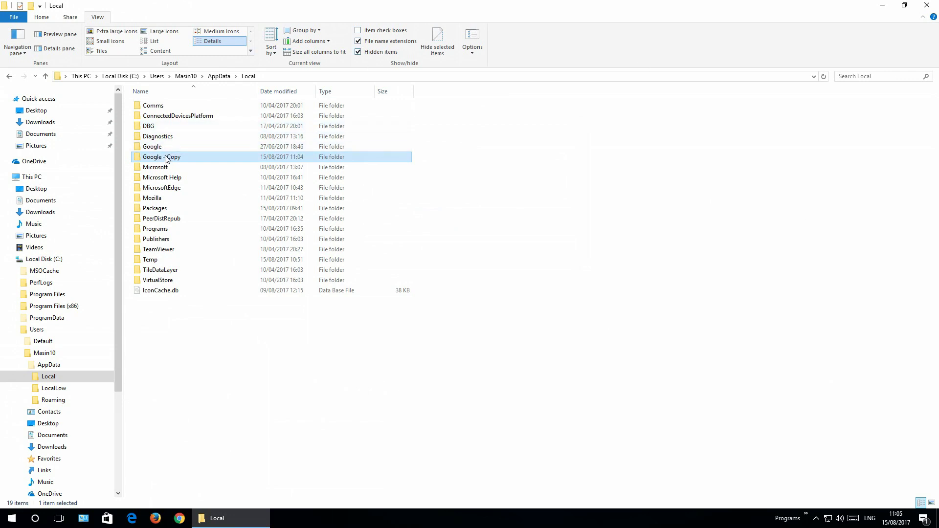
pyautogui.click(928, 5)
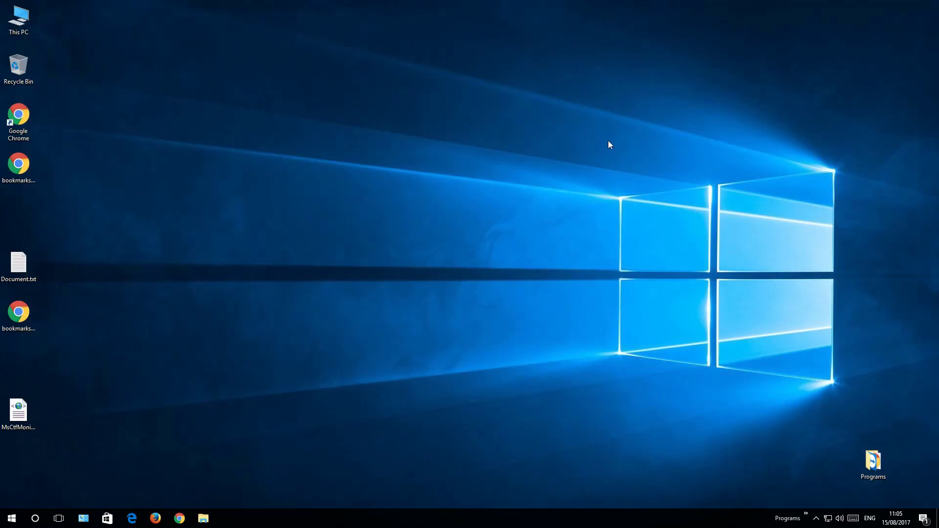
# Launch Chrome, open Settings, and expand and scroll through the Advanced section.
pyautogui.click(181, 522)
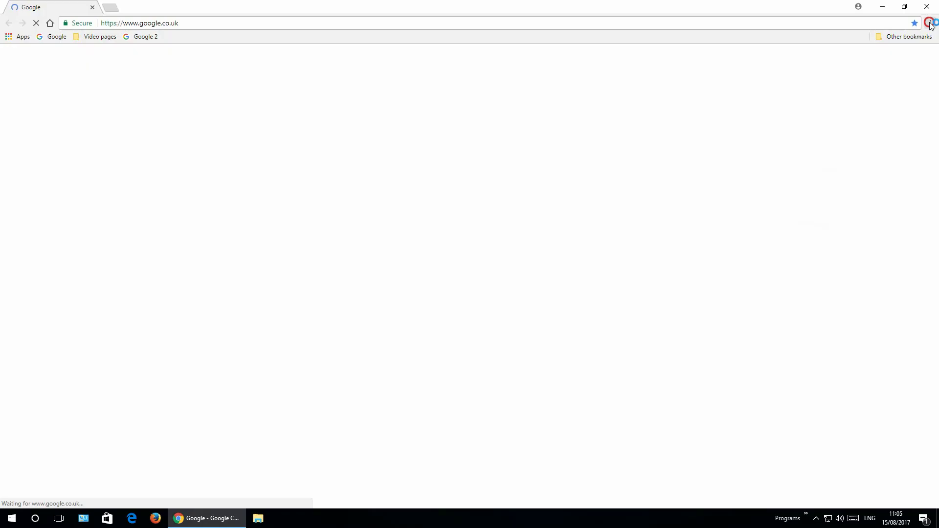
pyautogui.click(930, 23)
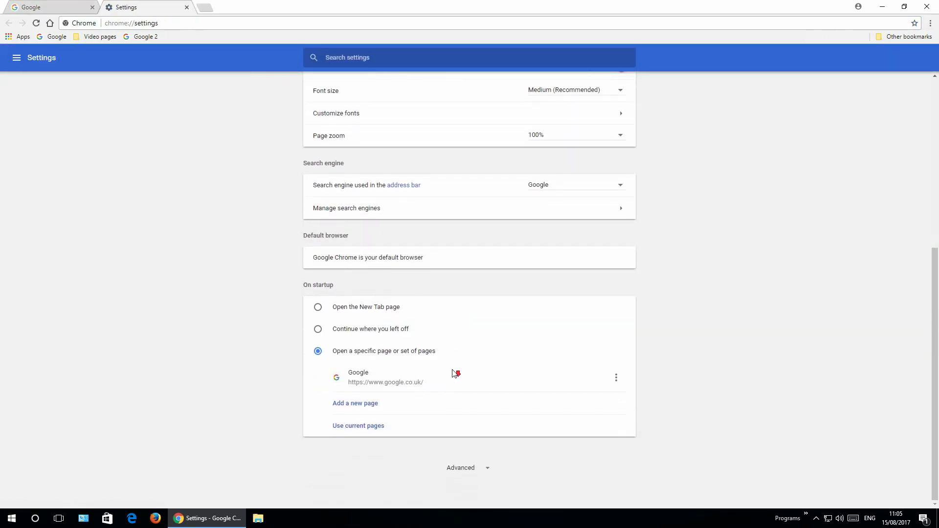
pyautogui.click(460, 467)
pyautogui.scroll(-15, 445, 440)
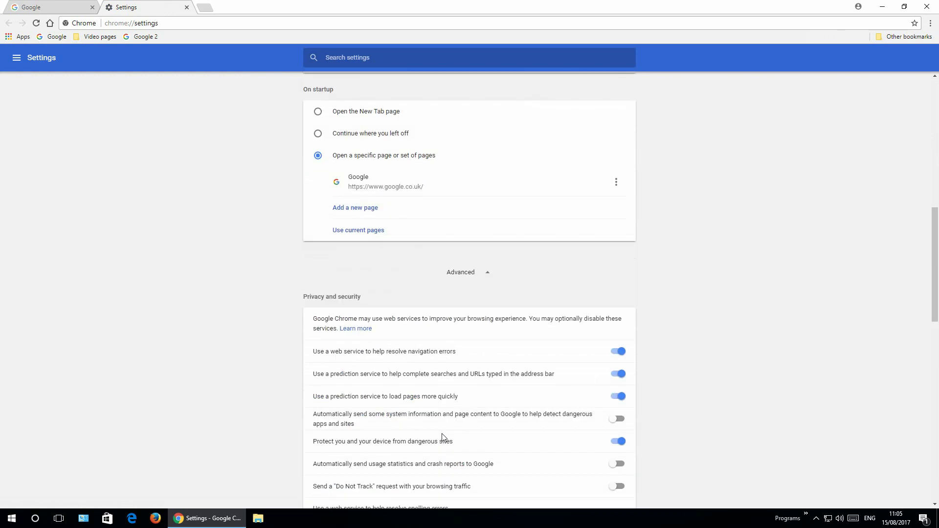
pyautogui.scroll(-3, 445, 436)
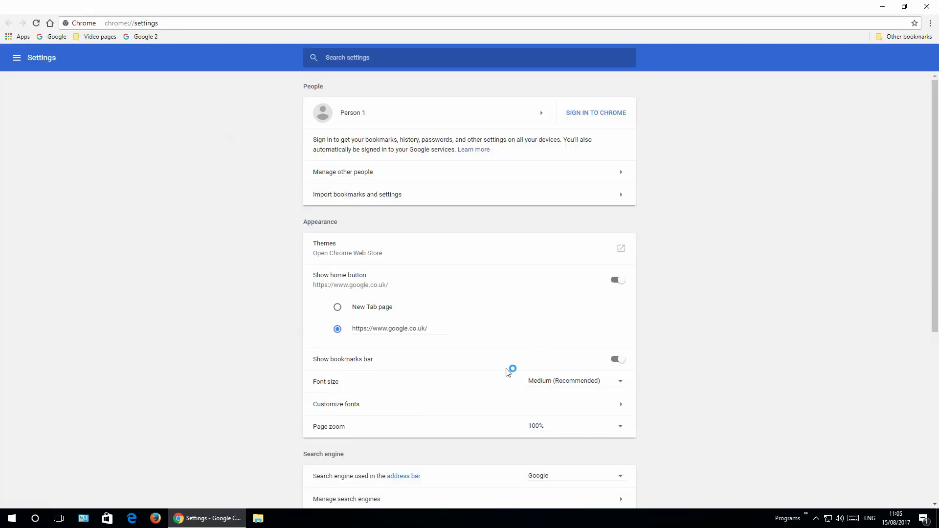
pyautogui.scroll(-5, 482, 425)
pyautogui.scroll(-1, 483, 426)
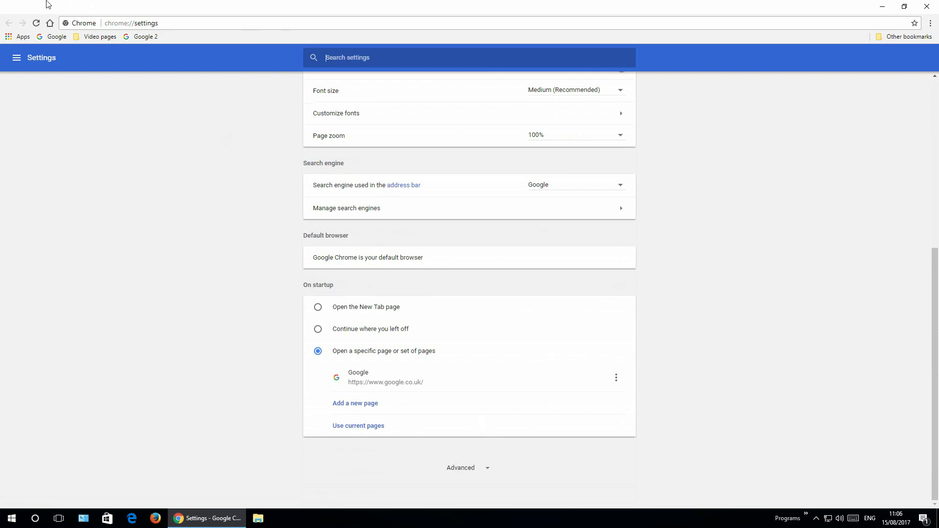
# Clear browsing data from the beginning of time, also ticking passwords, autofill, hosted app data and media licenses.
pyautogui.click(49, 23)
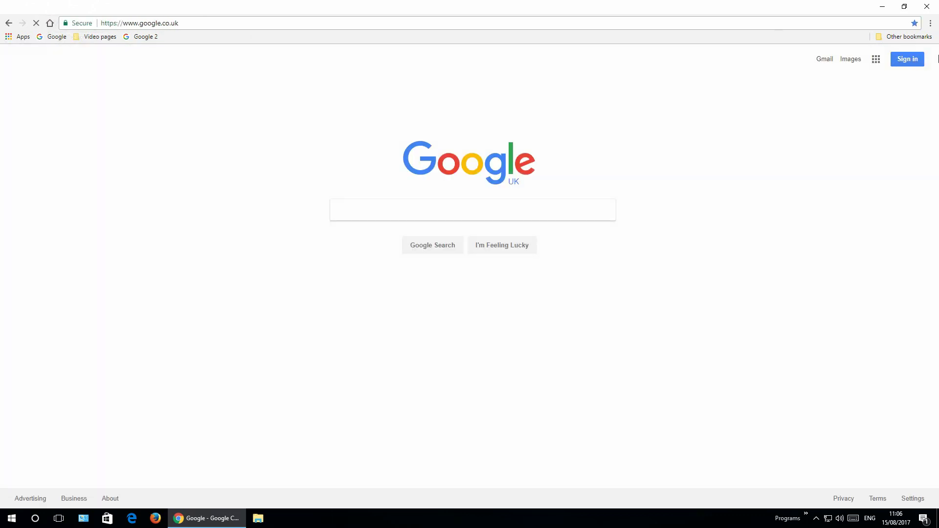
pyautogui.click(930, 23)
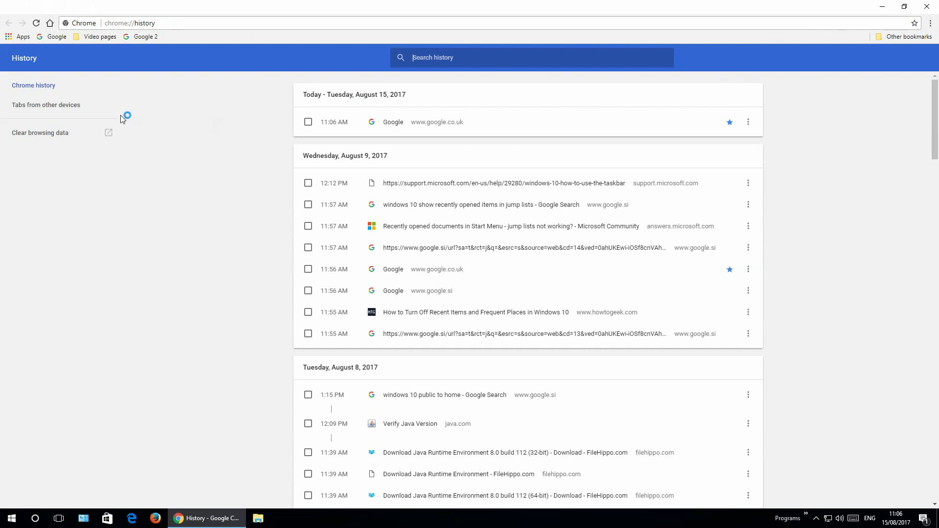
pyautogui.click(50, 134)
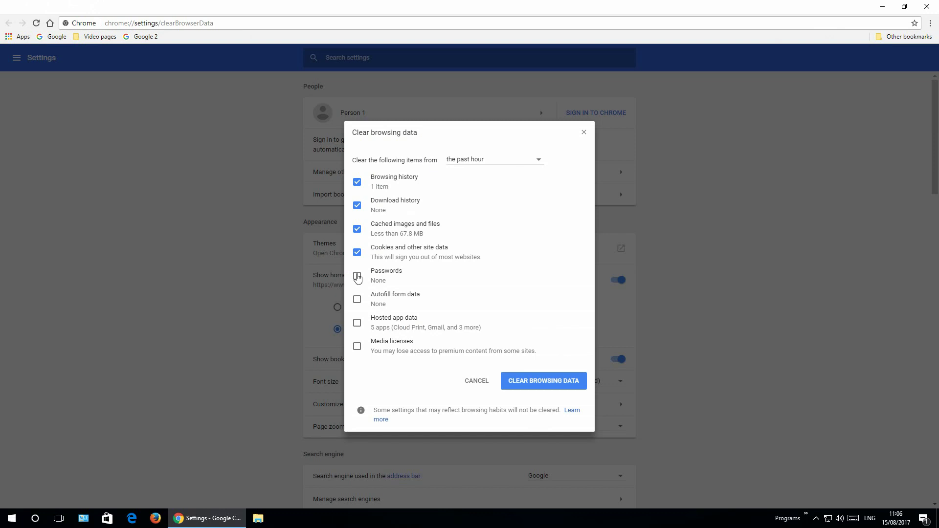
pyautogui.click(357, 277)
pyautogui.click(357, 300)
pyautogui.click(357, 323)
pyautogui.click(357, 346)
pyautogui.click(483, 160)
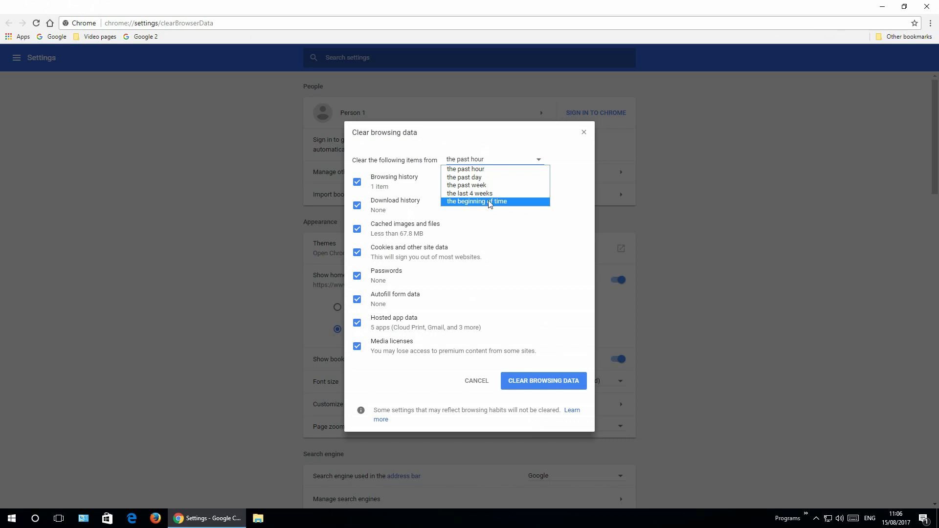
pyautogui.click(490, 204)
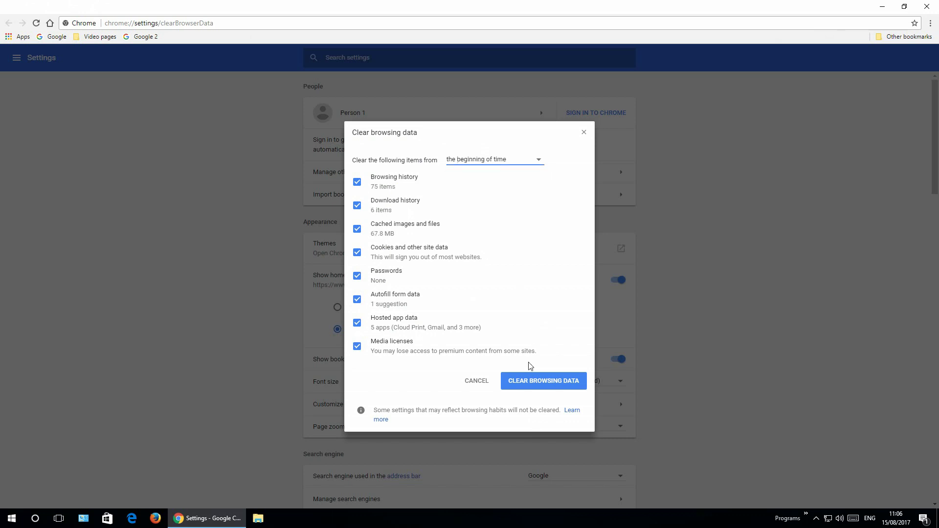
pyautogui.click(531, 381)
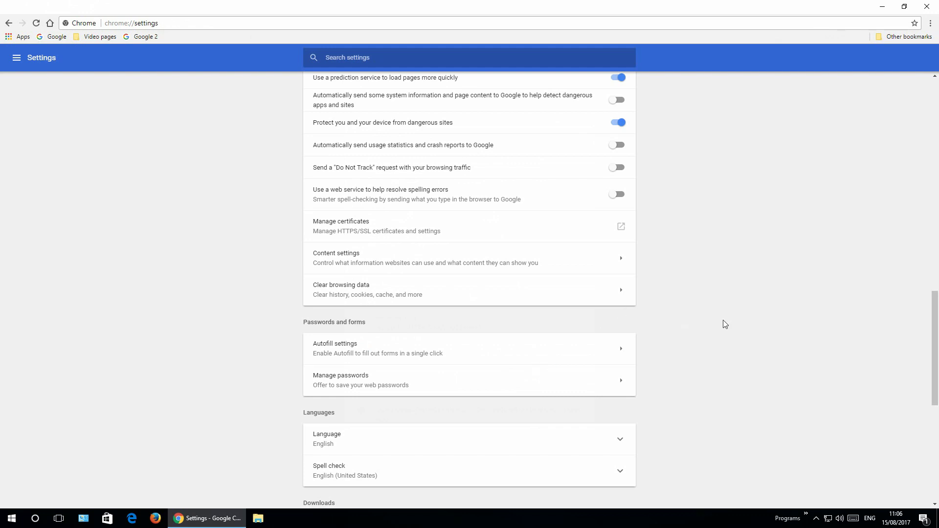
# Close and reopen Chrome, then open a new incognito window and close it.
pyautogui.click(926, 7)
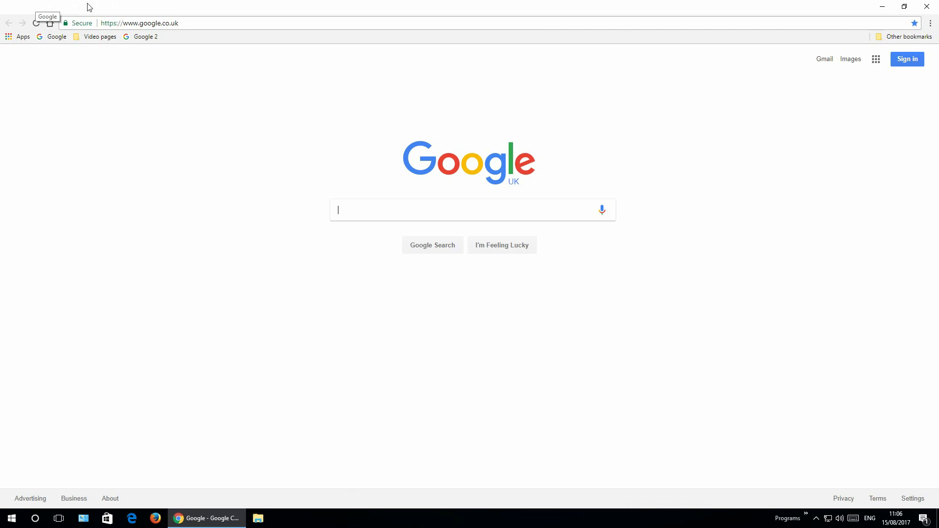
pyautogui.click(930, 24)
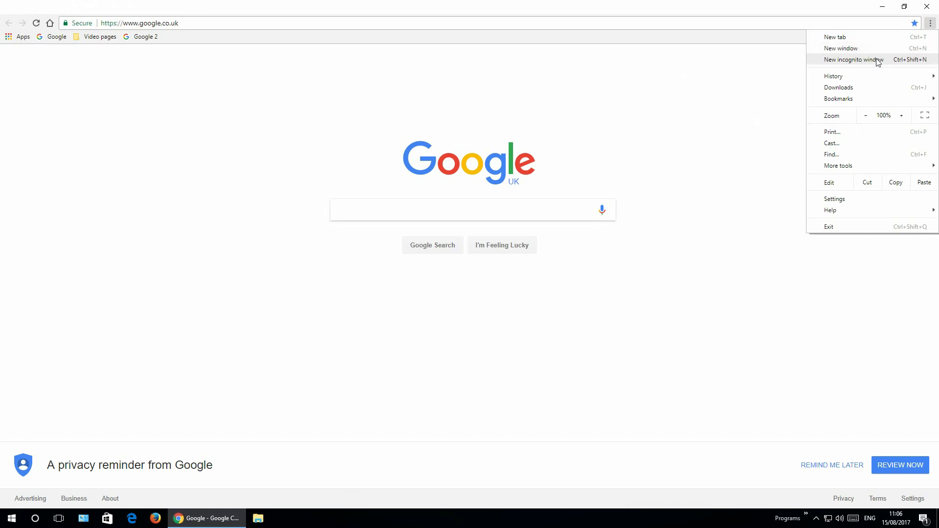
pyautogui.click(854, 59)
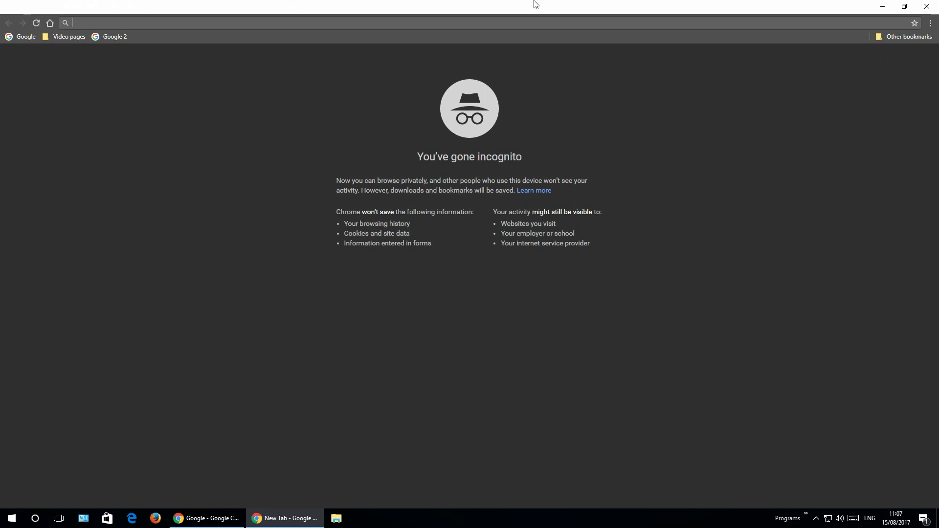
pyautogui.click(927, 6)
# Disable the Google Slides, Sheets, Docs Offline and Docs extensions, then close Chrome.
pyautogui.click(931, 23)
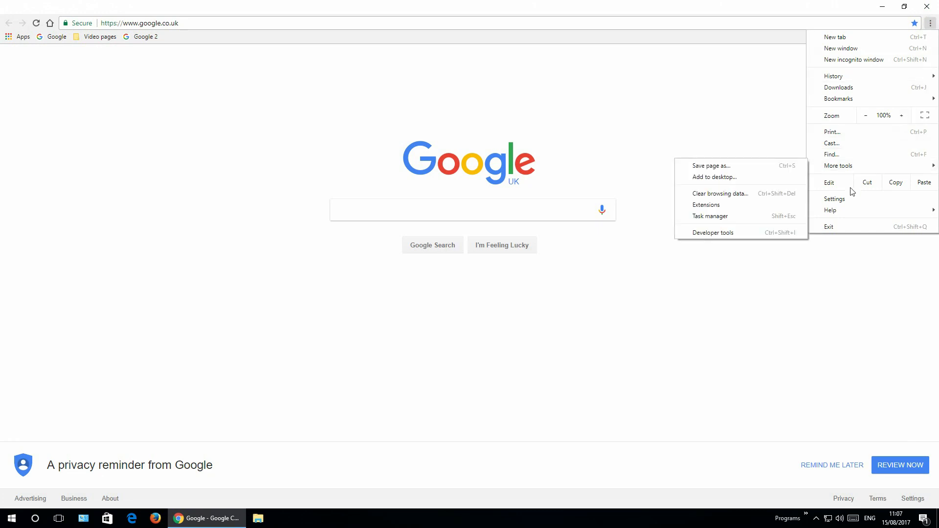
pyautogui.moveTo(845, 164)
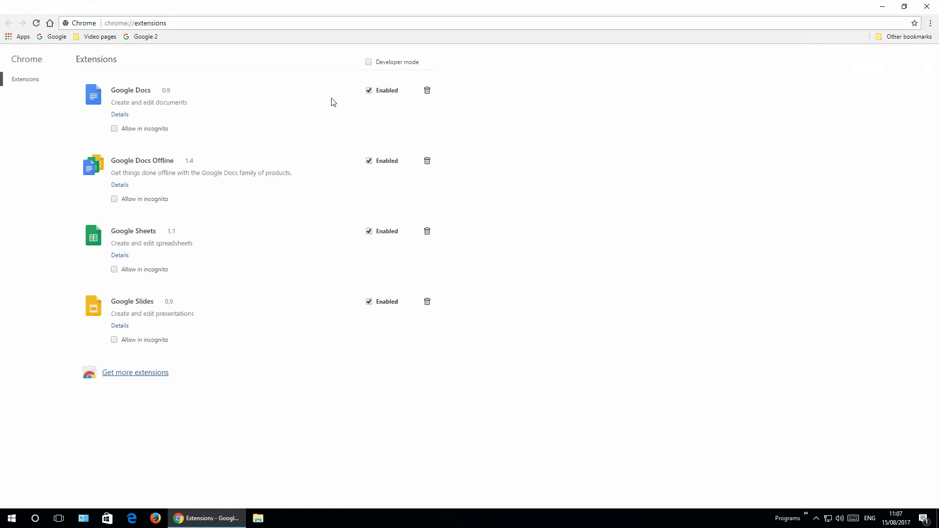
pyautogui.click(369, 302)
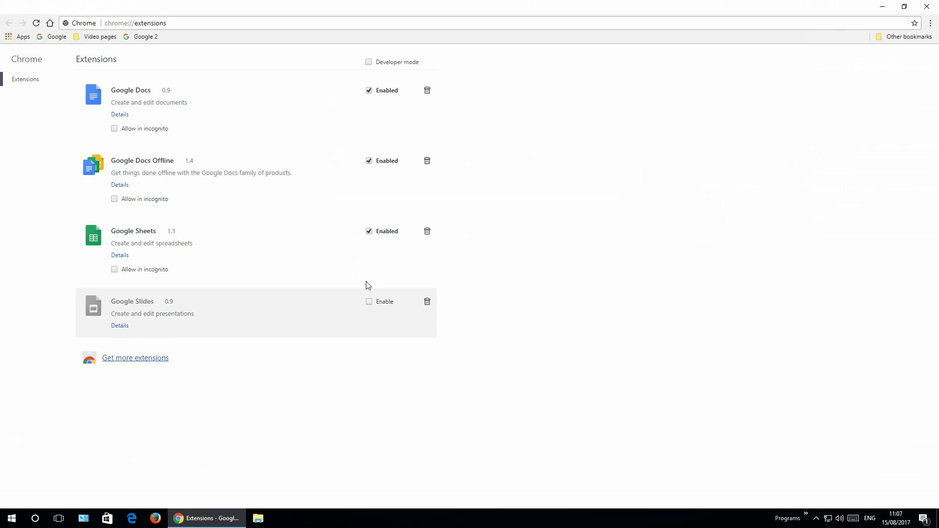
pyautogui.click(368, 231)
pyautogui.click(368, 161)
pyautogui.click(368, 91)
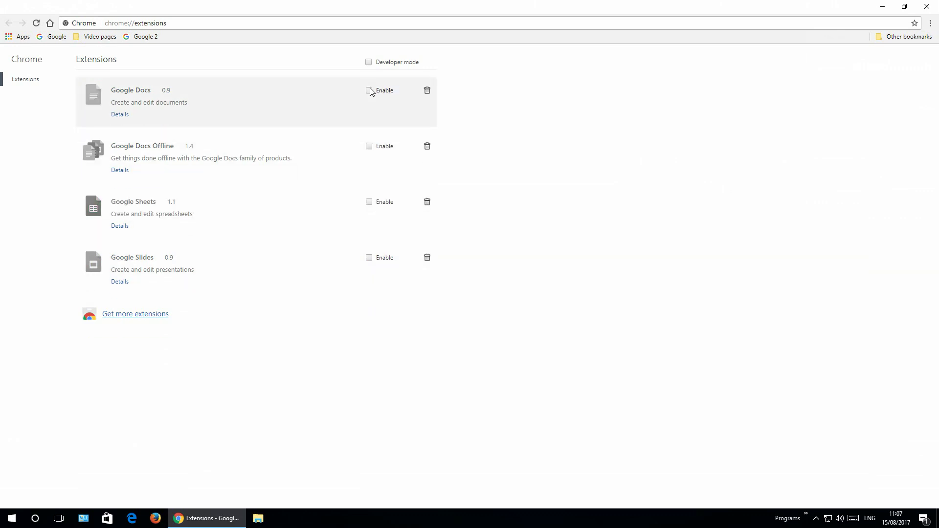
pyautogui.click(927, 6)
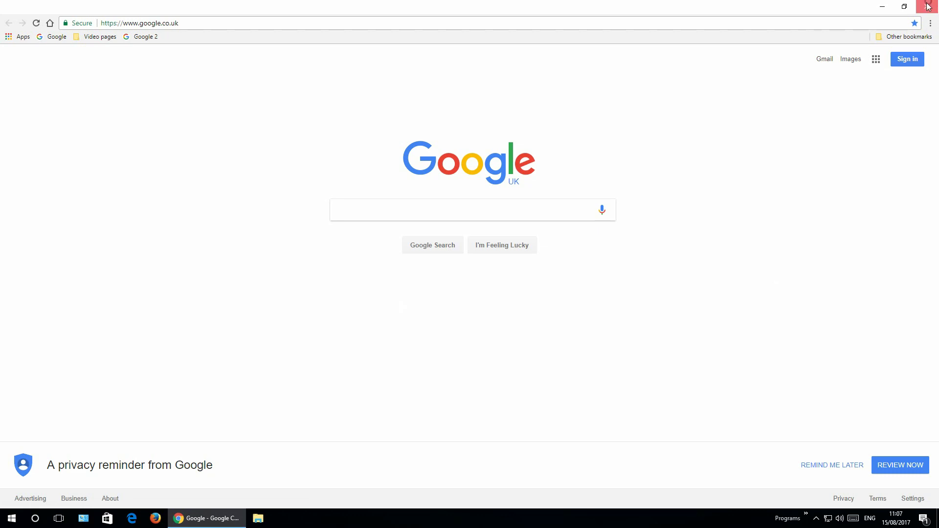
# Reset Chrome's settings to their original defaults under Advanced > Reset, then close the browser.
pyautogui.click(929, 24)
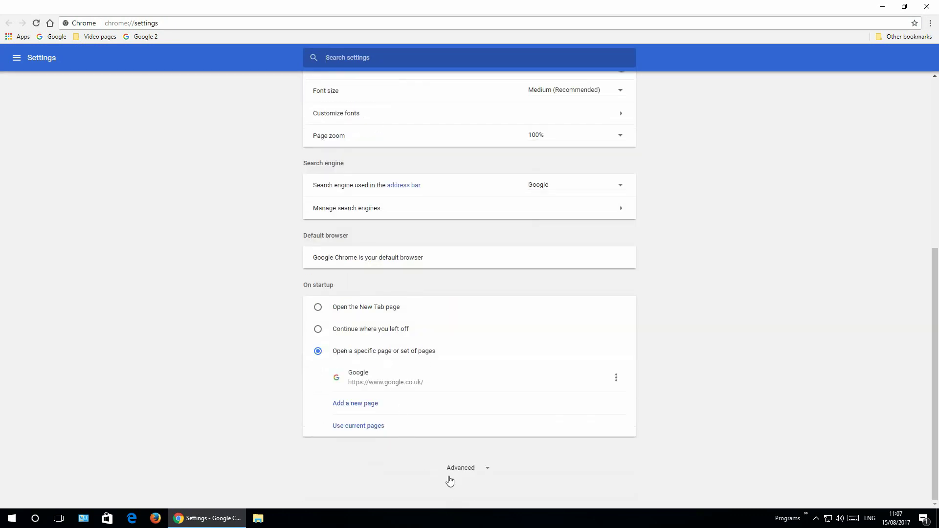
pyautogui.click(468, 468)
pyautogui.scroll(-20, 409, 433)
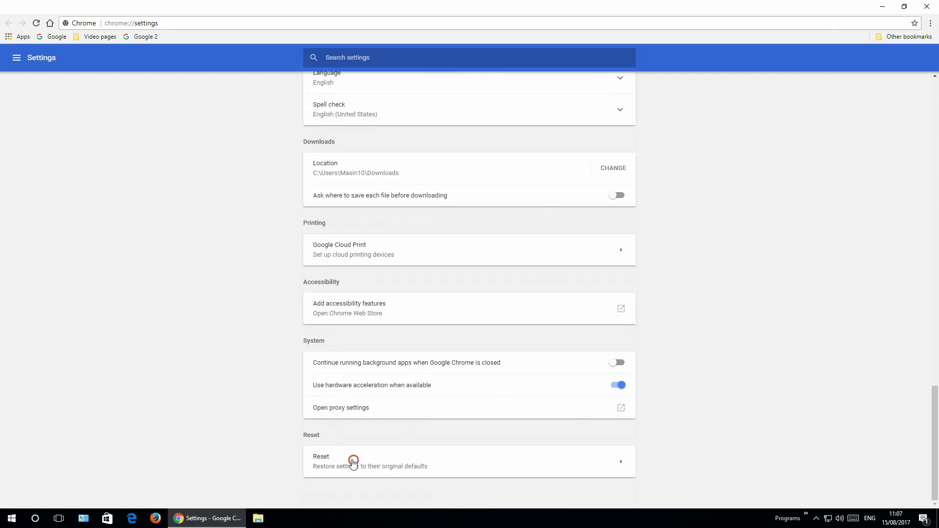
pyautogui.click(348, 460)
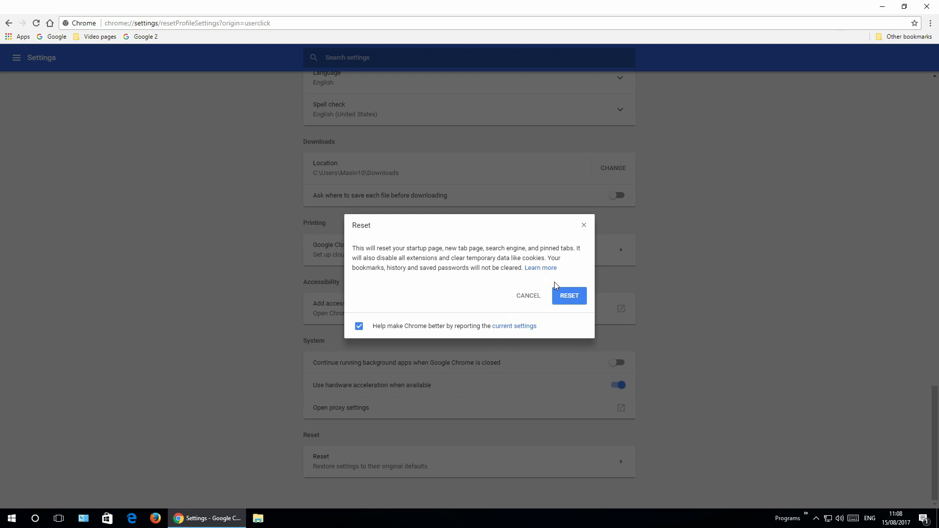
pyautogui.click(572, 298)
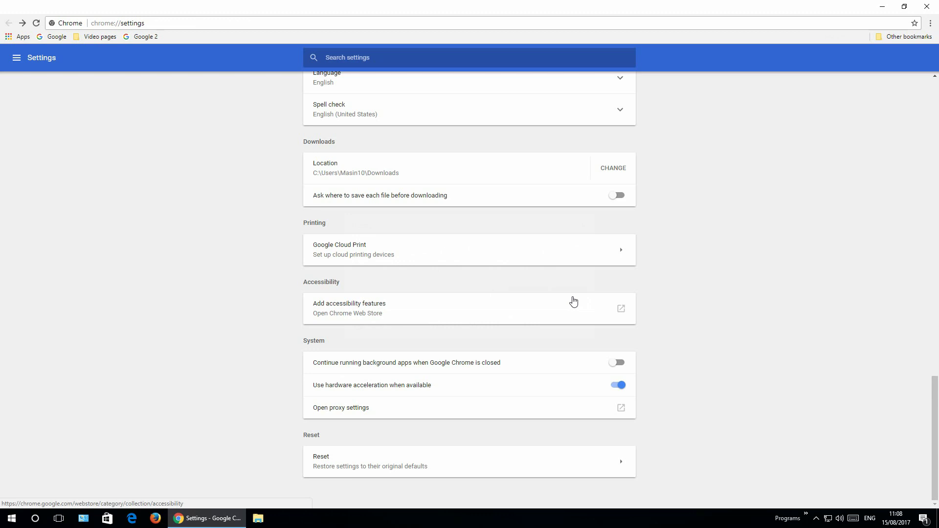
pyautogui.click(931, 4)
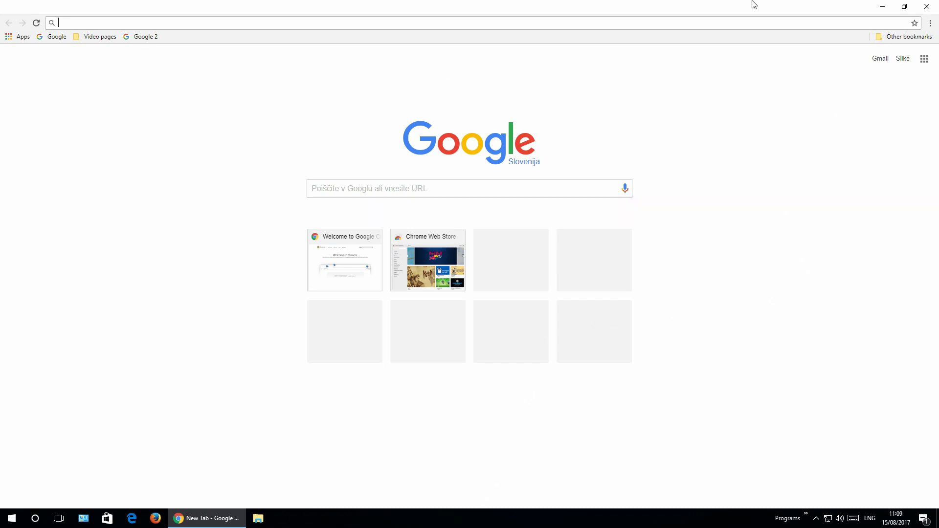
# Minimise Chrome and browse File Explorer to C:\Users\profile\AppData\Local.
pyautogui.click(890, 6)
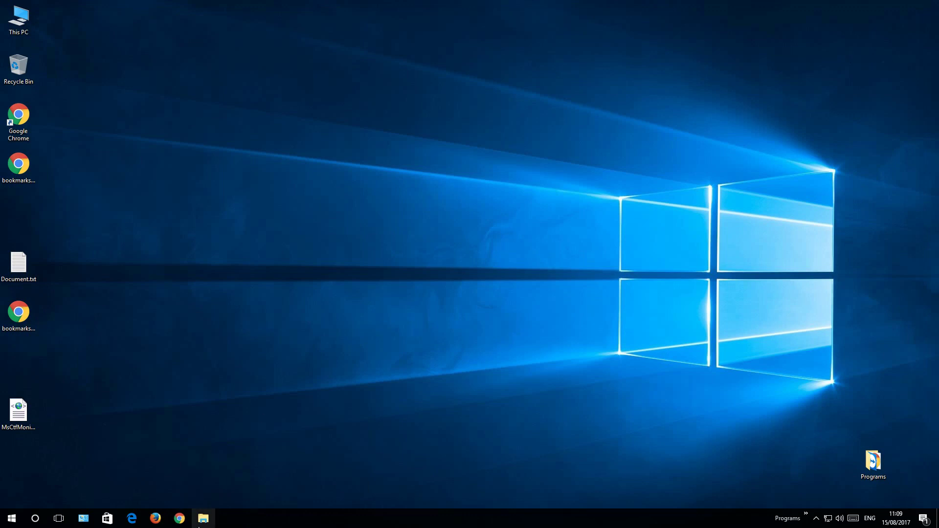
pyautogui.click(200, 519)
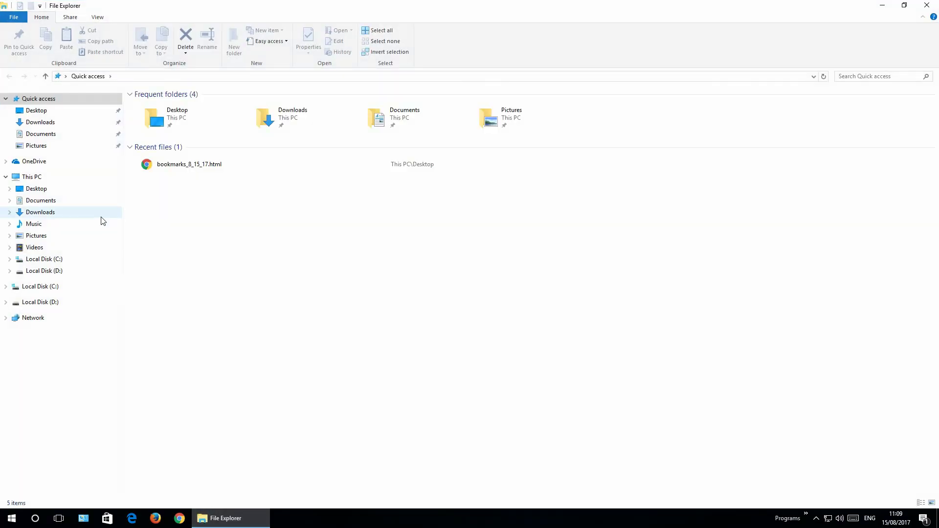
pyautogui.click(53, 261)
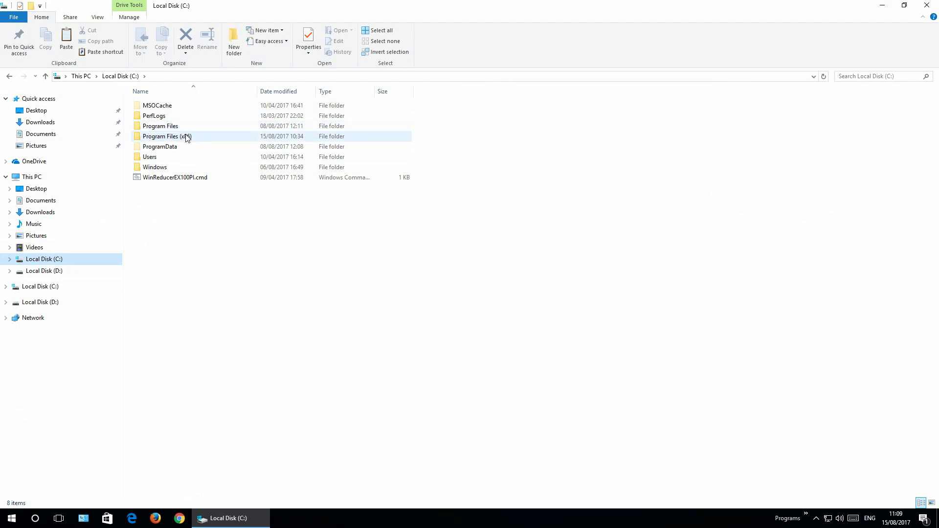
pyautogui.click(183, 156)
pyautogui.doubleClick(183, 156)
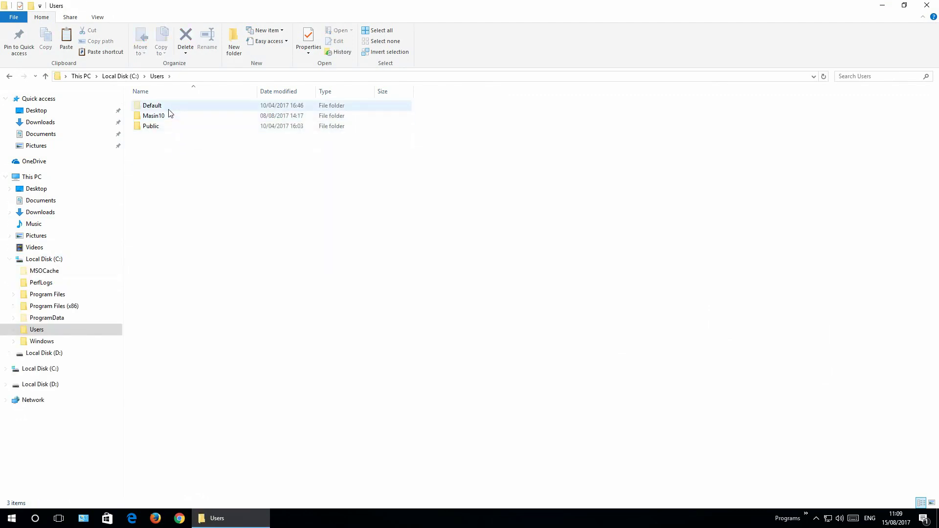
pyautogui.doubleClick(168, 116)
pyautogui.doubleClick(161, 106)
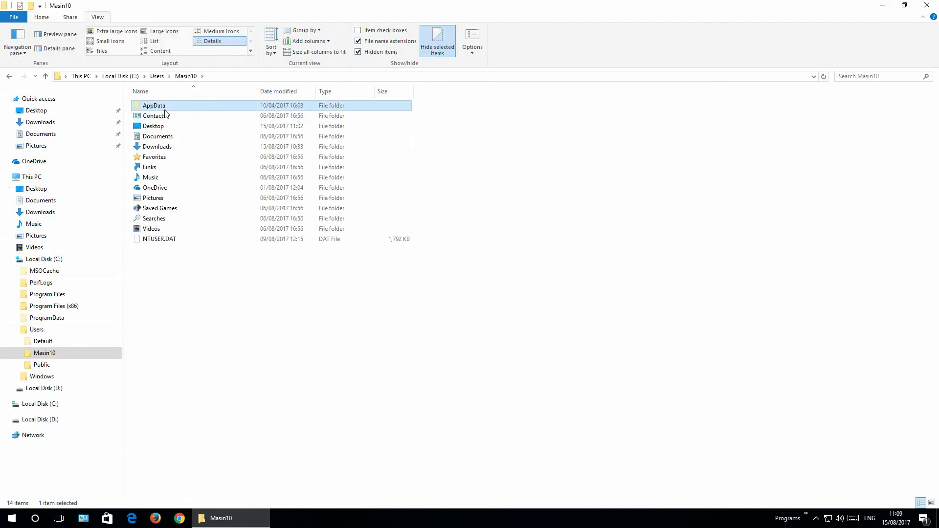
pyautogui.doubleClick(174, 105)
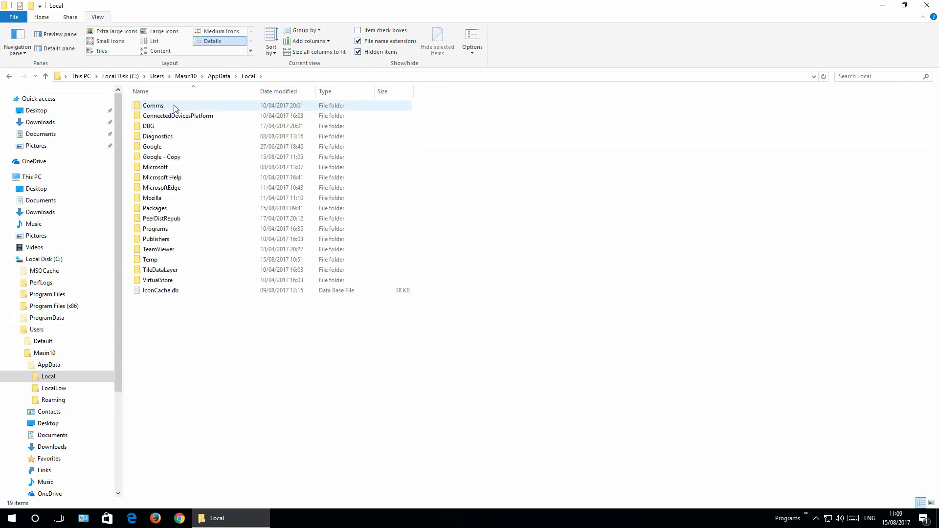
# Permanently delete the Google folder with Shift+Delete, keeping the Google - Copy backup.
pyautogui.click(170, 159)
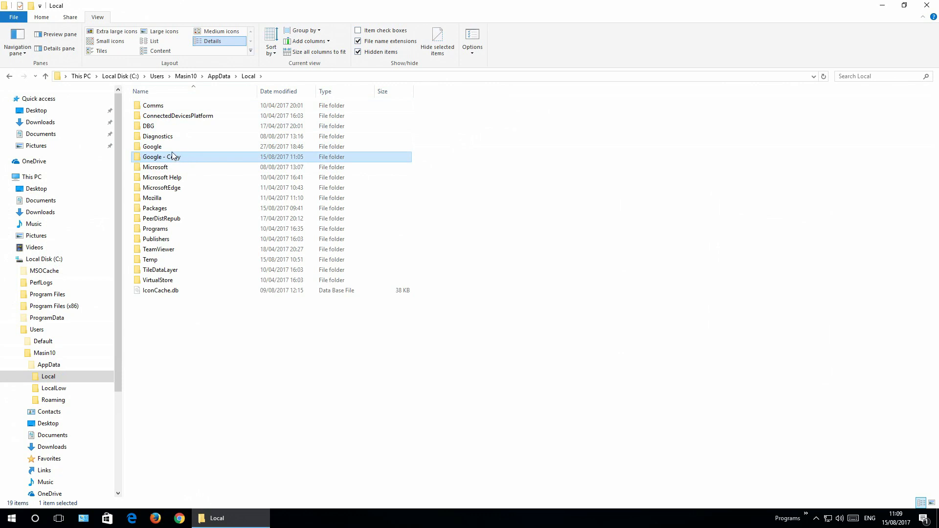
pyautogui.click(155, 147)
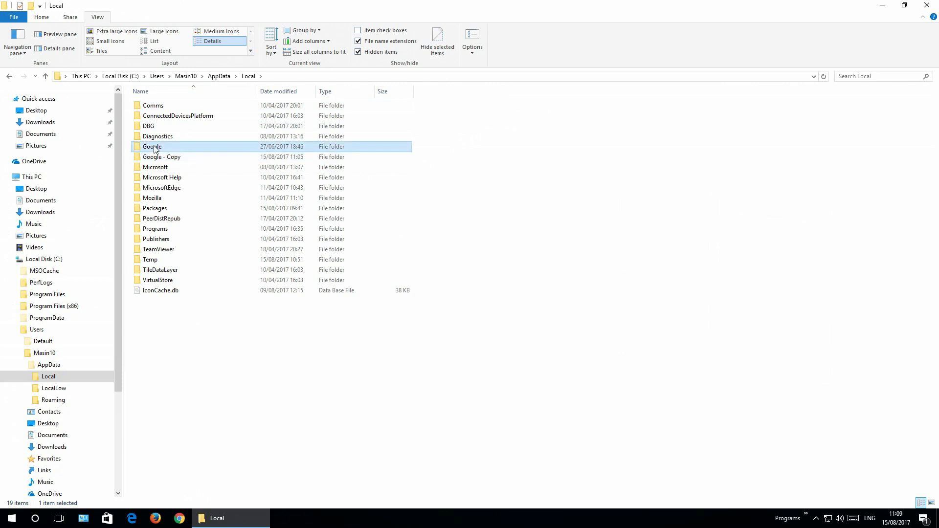
pyautogui.hotkey('shift', 'Delete')
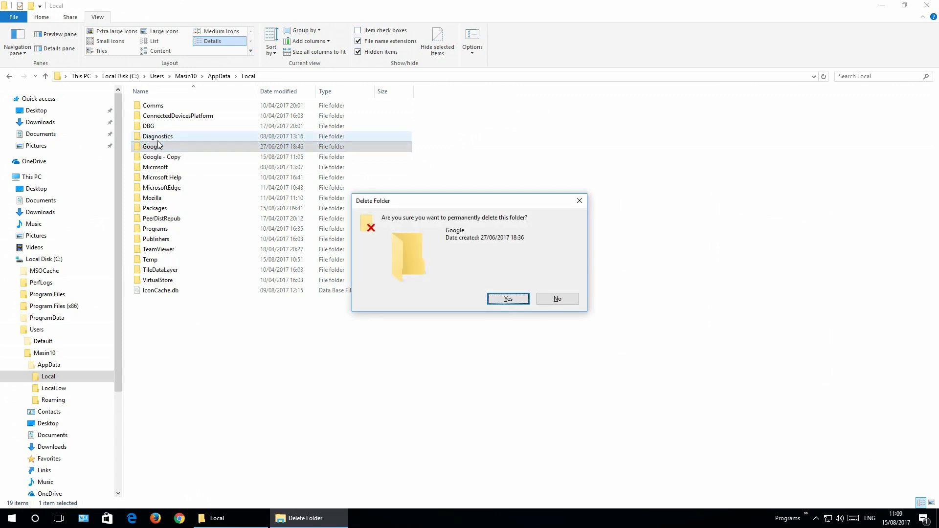
pyautogui.click(508, 299)
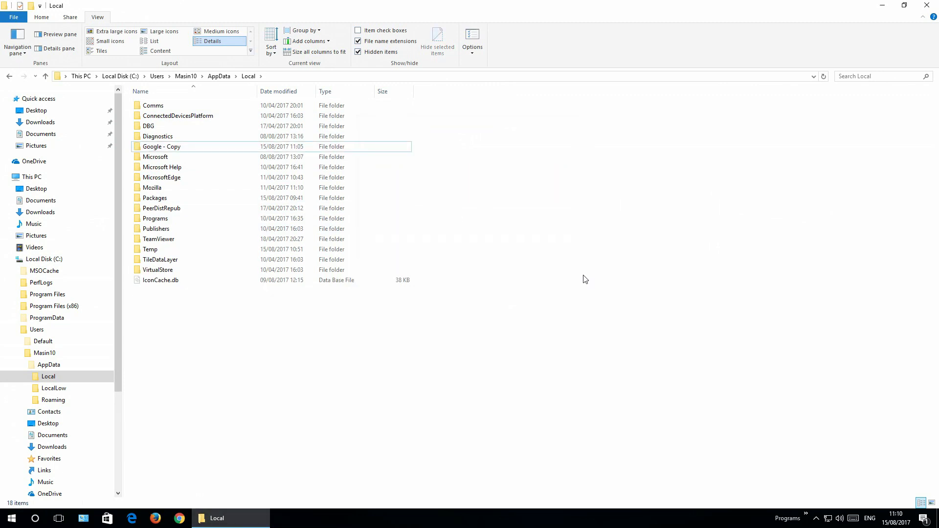
pyautogui.click(9, 520)
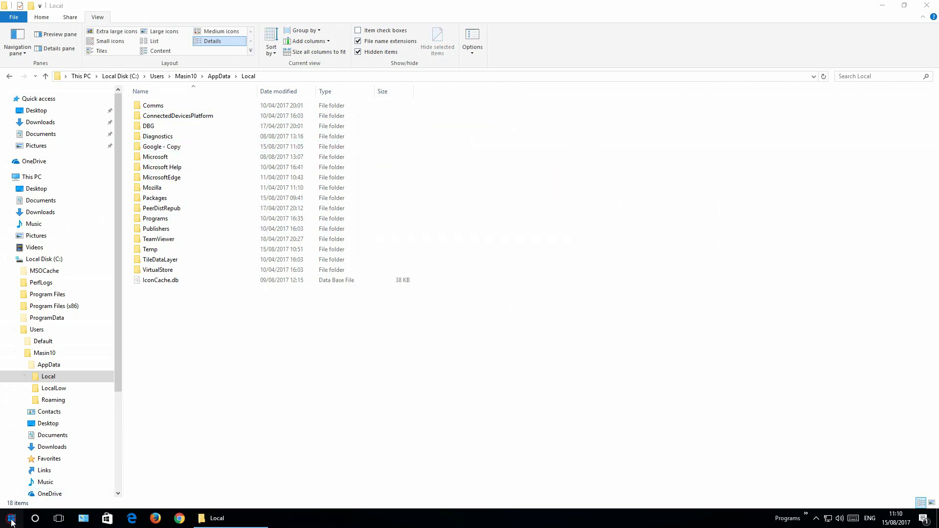
# Open Apps & features from the Start button's right-click menu.
pyautogui.rightClick(11, 520)
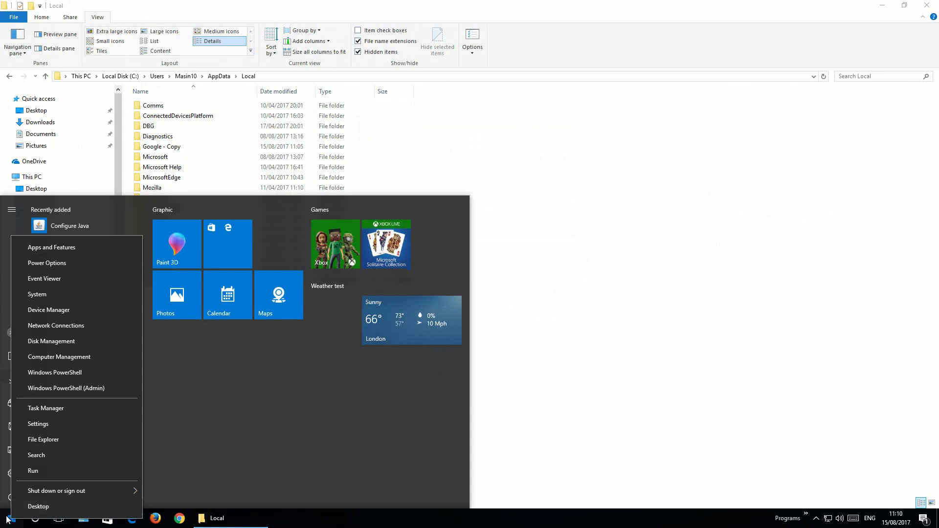
pyautogui.click(69, 247)
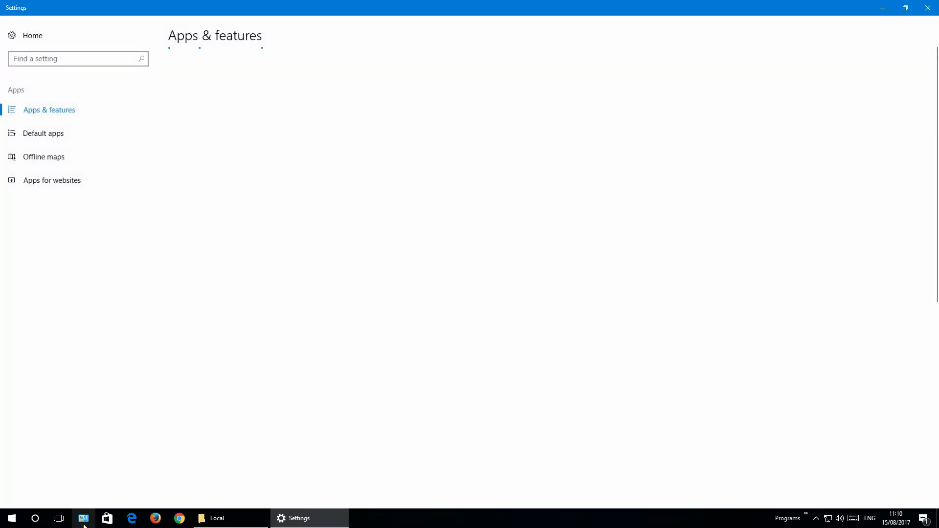
pyautogui.click(83, 521)
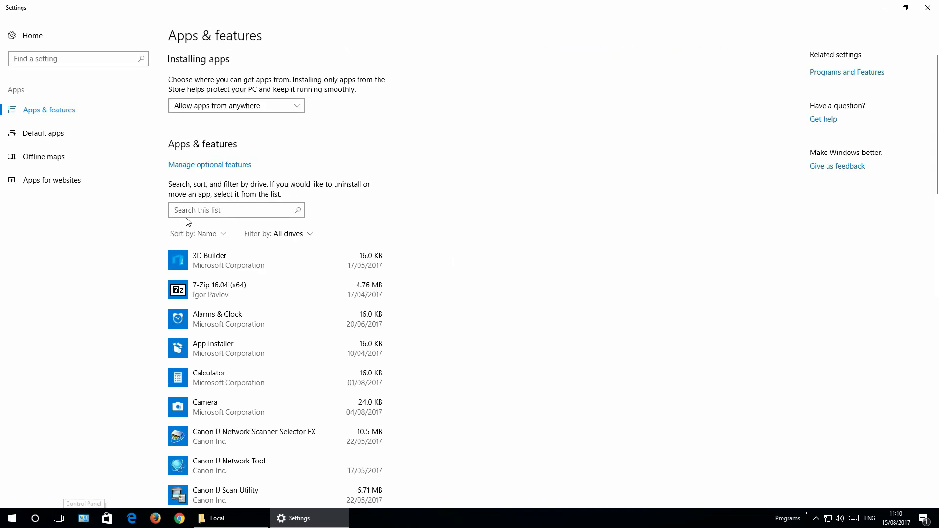
pyautogui.scroll(-6, 501, 392)
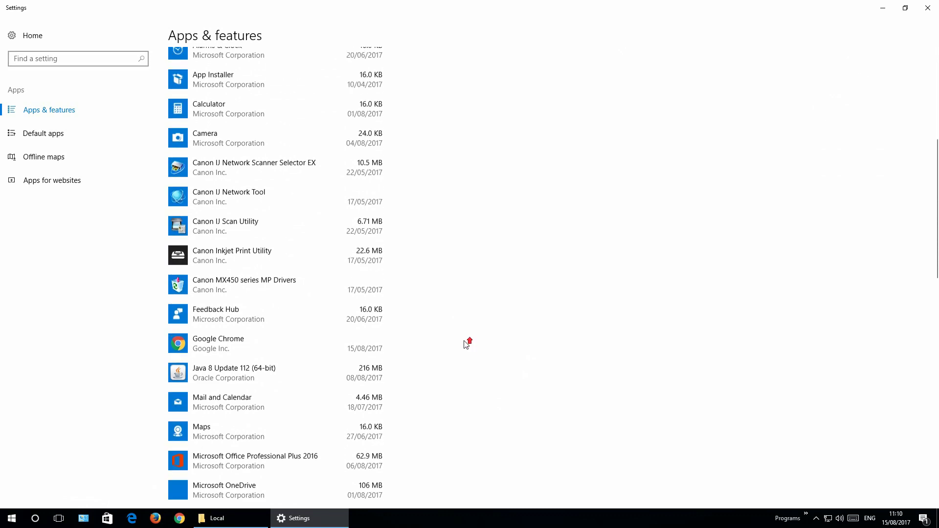
pyautogui.scroll(1, 466, 345)
pyautogui.scroll(-5, 466, 345)
# Uninstall Google Chrome from the installed apps list, confirming in the flyout.
pyautogui.click(346, 186)
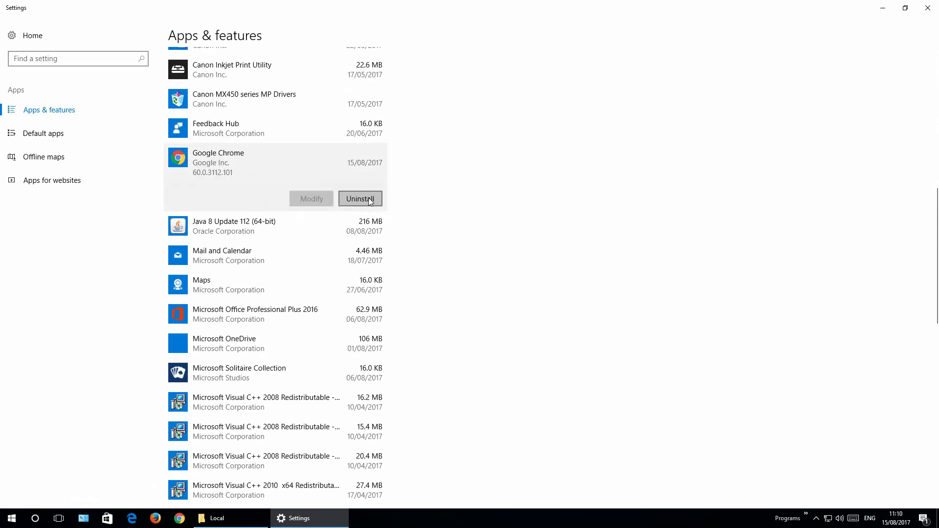
pyautogui.click(368, 197)
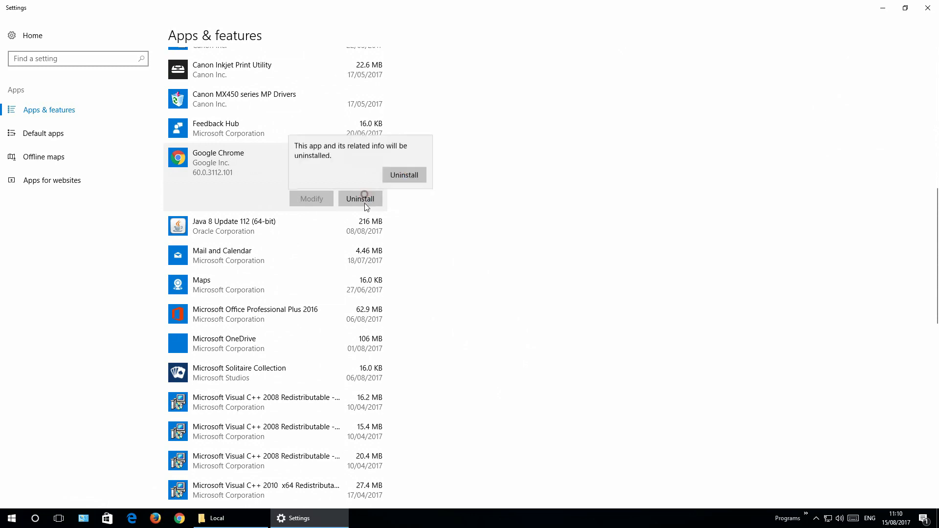
pyautogui.click(404, 175)
pyautogui.moveTo(217, 522)
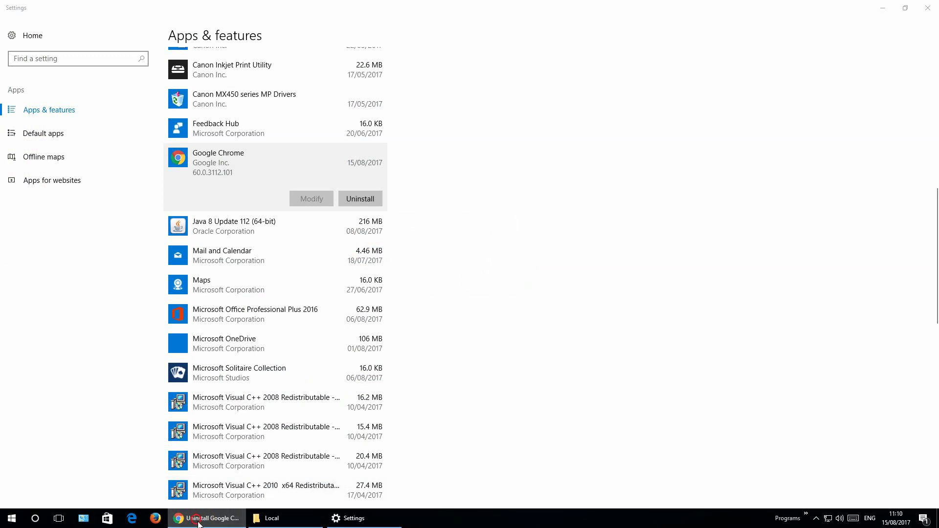
# Uninstall Google Chrome with 'Also delete your browsing data' ticked.
pyautogui.click(883, 9)
pyautogui.click(882, 7)
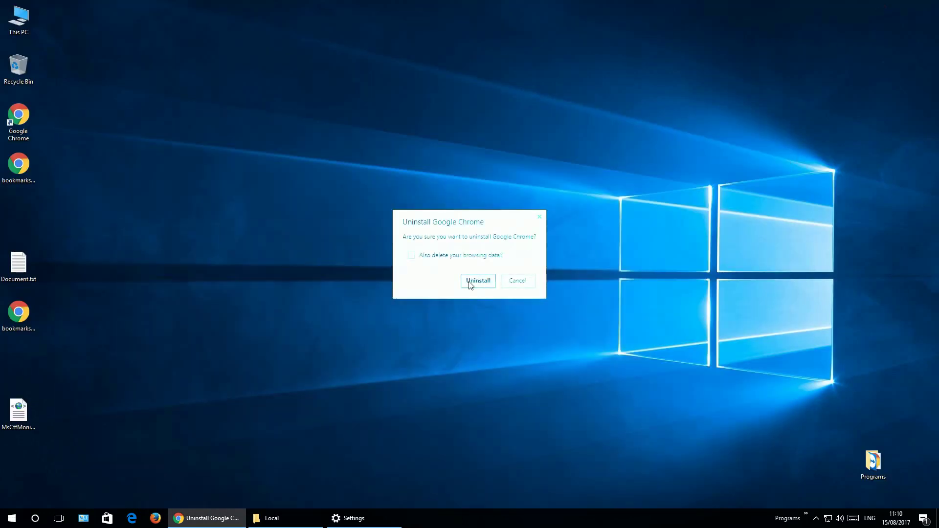
pyautogui.click(411, 257)
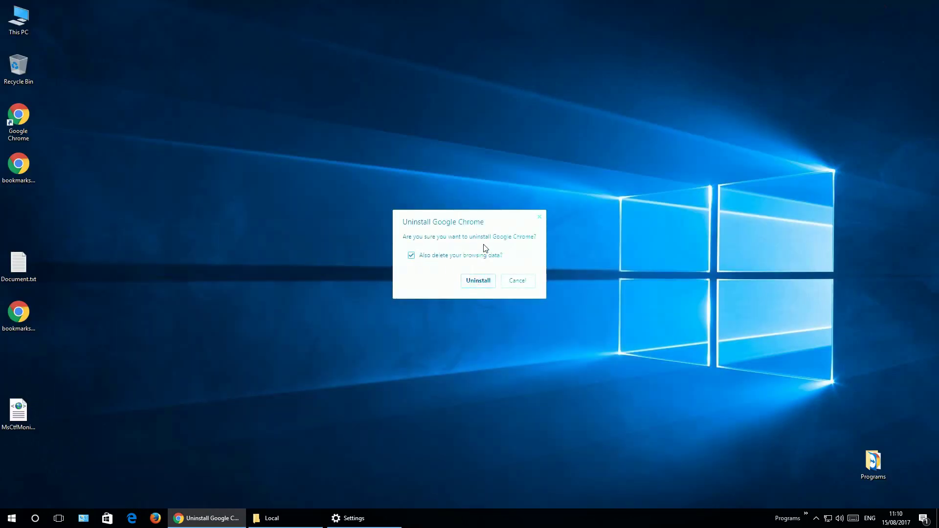
pyautogui.click(480, 279)
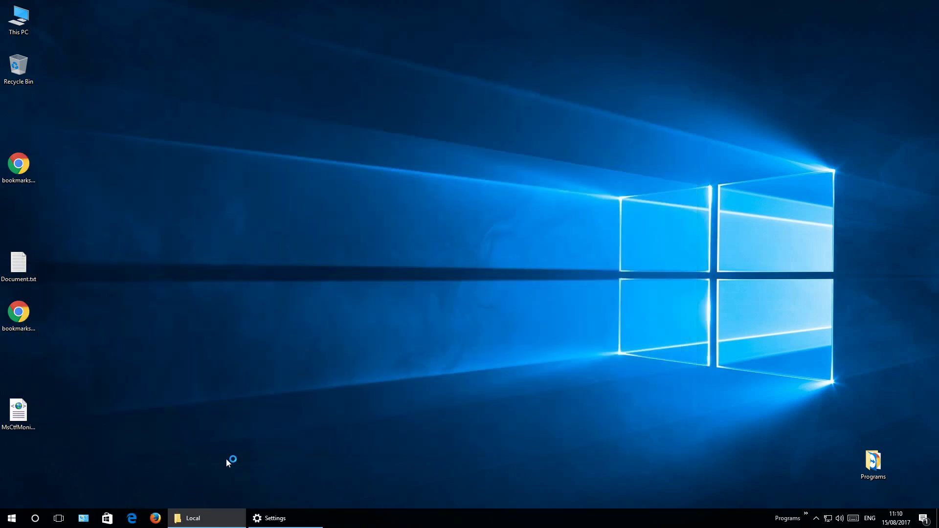
pyautogui.moveTo(188, 519)
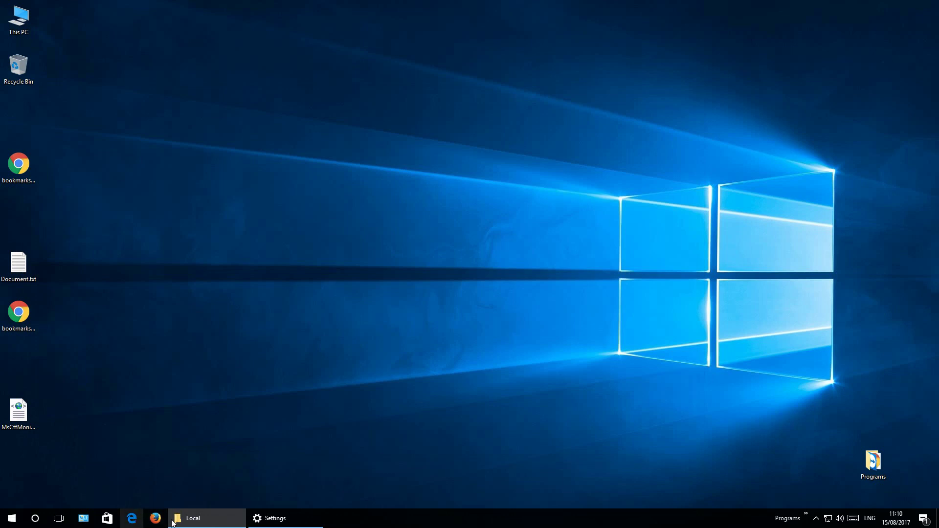
# Restore the AppData › Local Explorer window and select the Google - Copy folder.
pyautogui.click(198, 520)
pyautogui.click(198, 519)
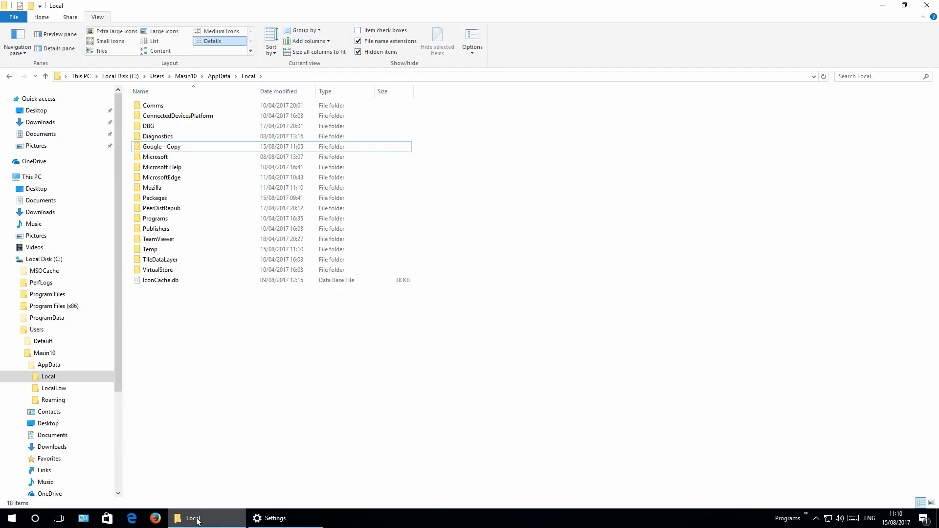
pyautogui.click(174, 152)
# Search 'google chrome' in Microsoft Edge and open the Chrome download page.
pyautogui.click(132, 518)
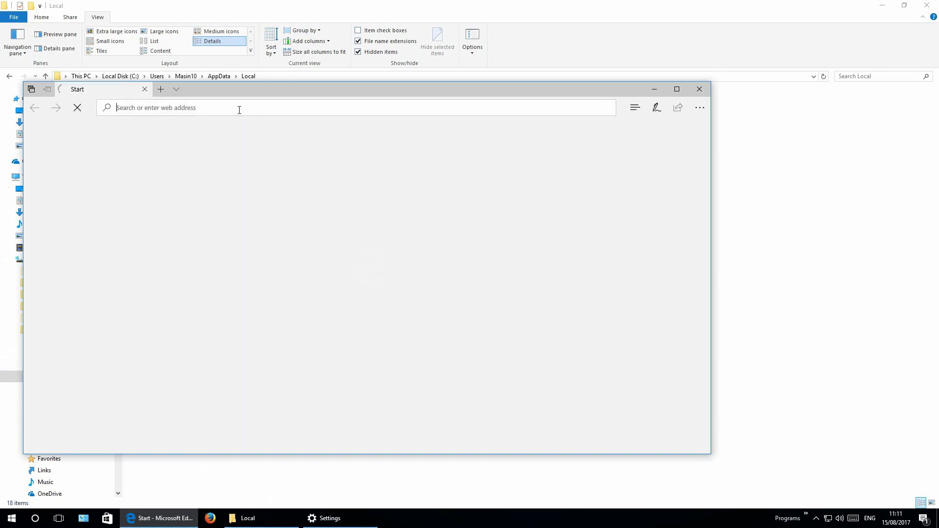
pyautogui.write('google chro')
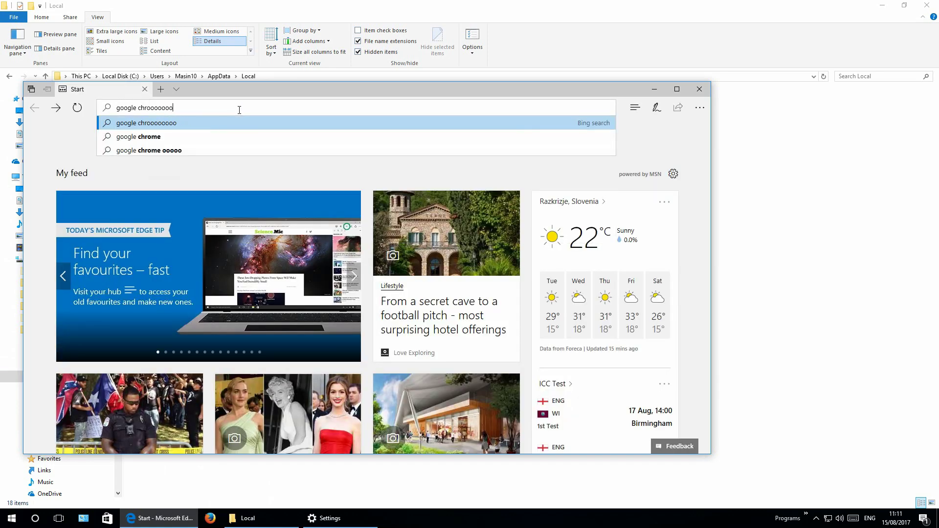
pyautogui.write('me')
pyautogui.press('Return')
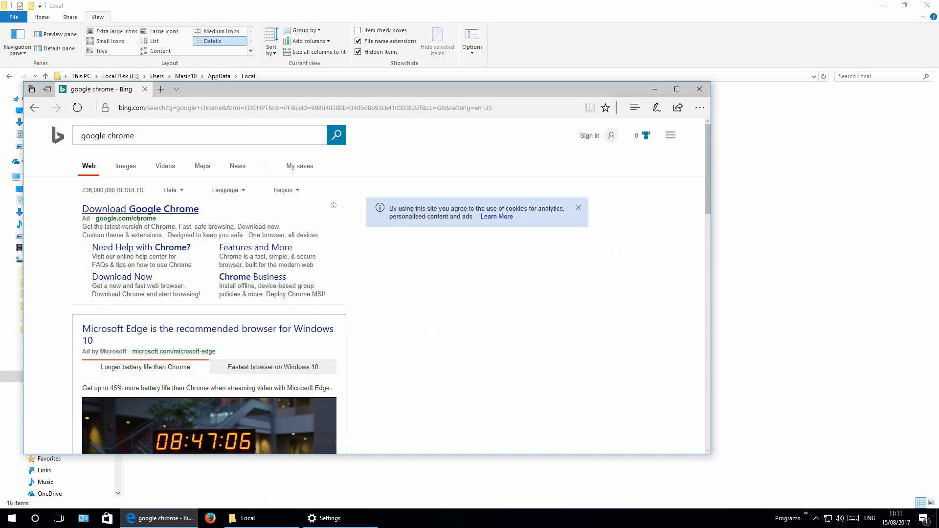
pyautogui.click(139, 278)
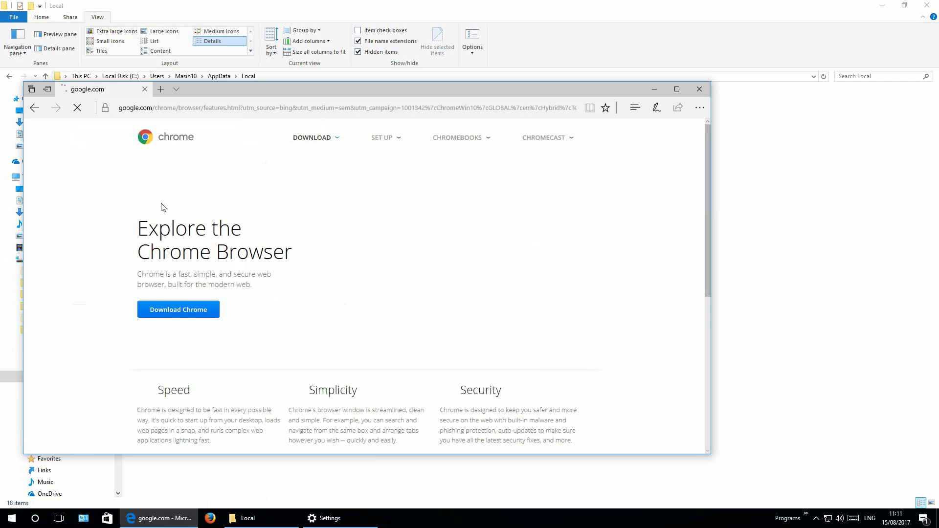
# Download Chrome with usage statistics unticked, accept the terms and run ChromeSetup.exe.
pyautogui.click(194, 314)
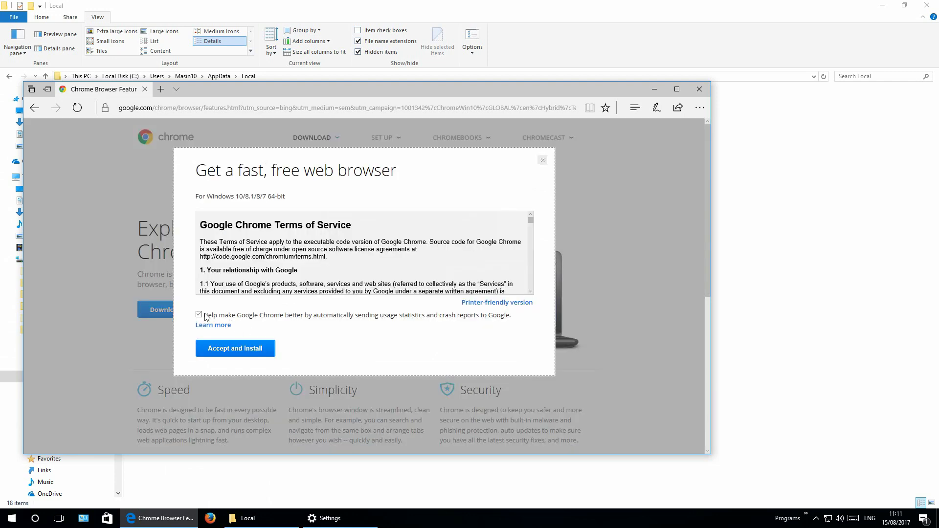
pyautogui.click(206, 316)
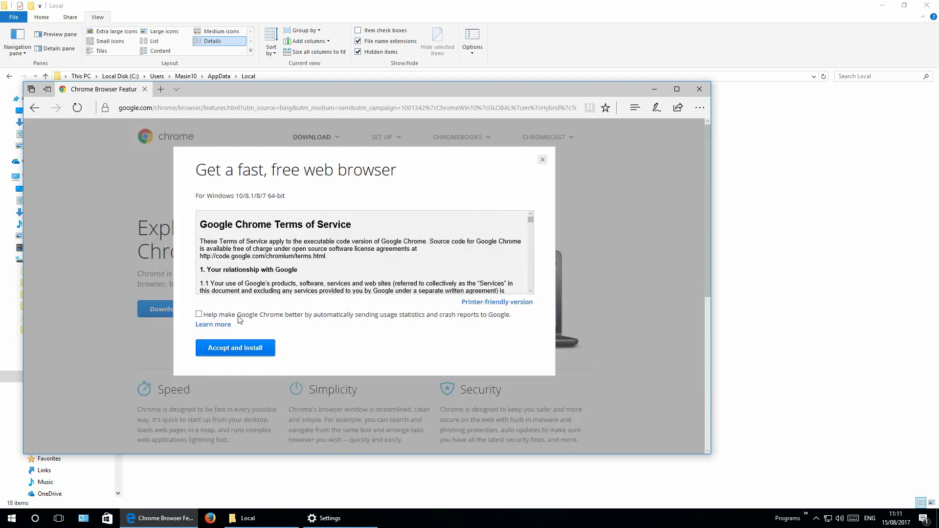
pyautogui.click(236, 355)
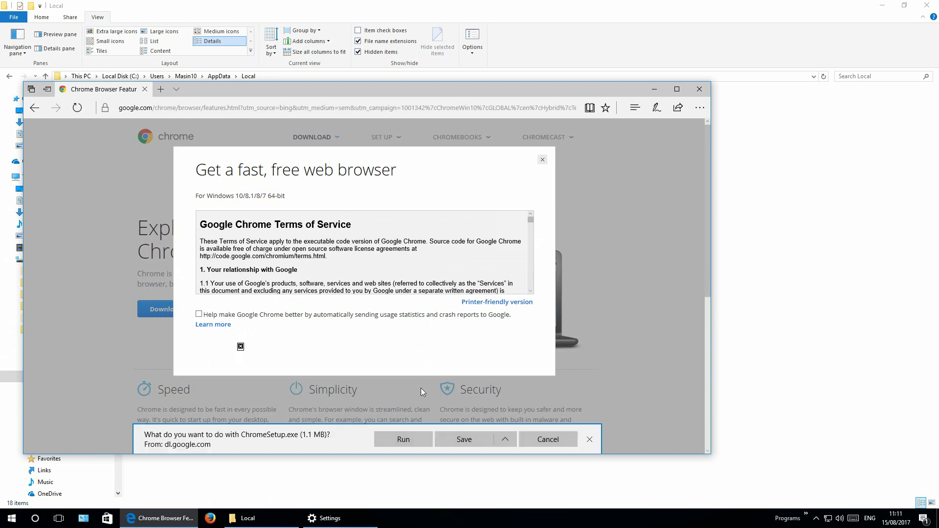
pyautogui.click(421, 439)
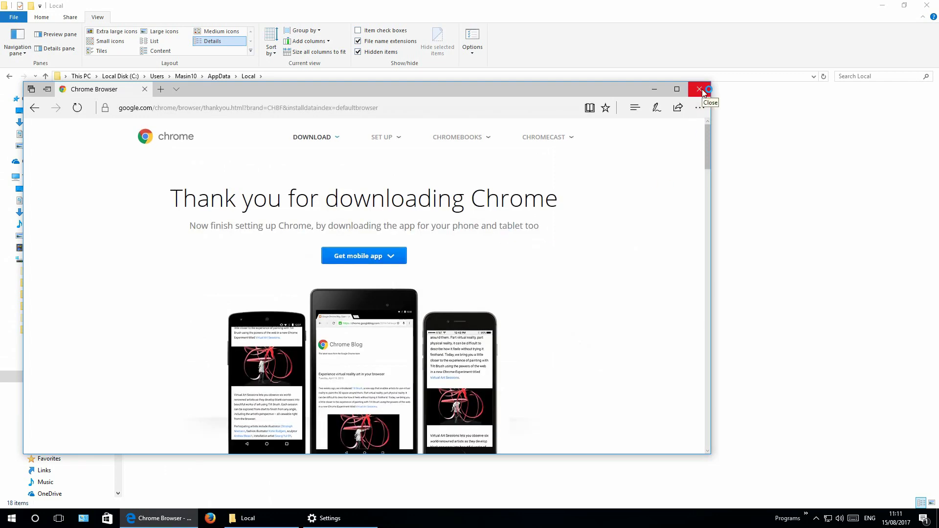
# Close the Edge download page and minimise File Explorer while the Chrome installer finishes.
pyautogui.click(701, 90)
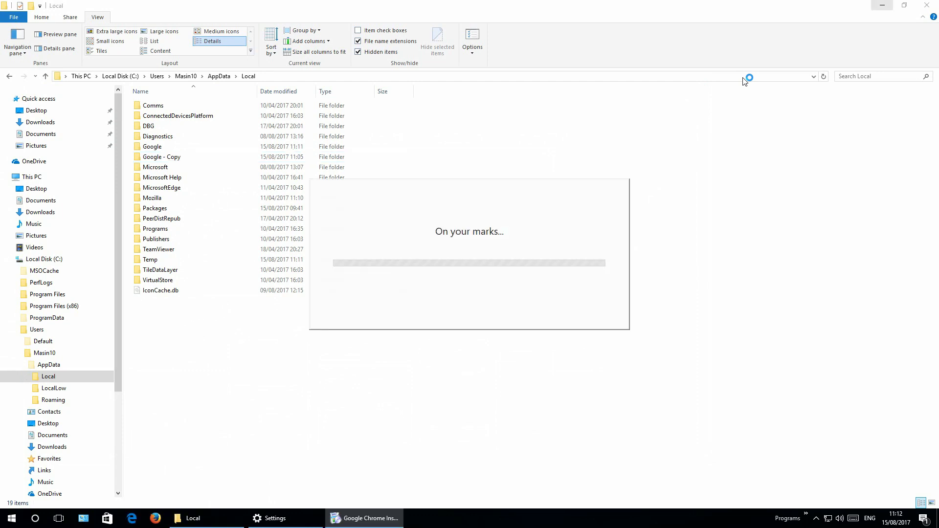
pyautogui.click(582, 356)
pyautogui.click(882, 6)
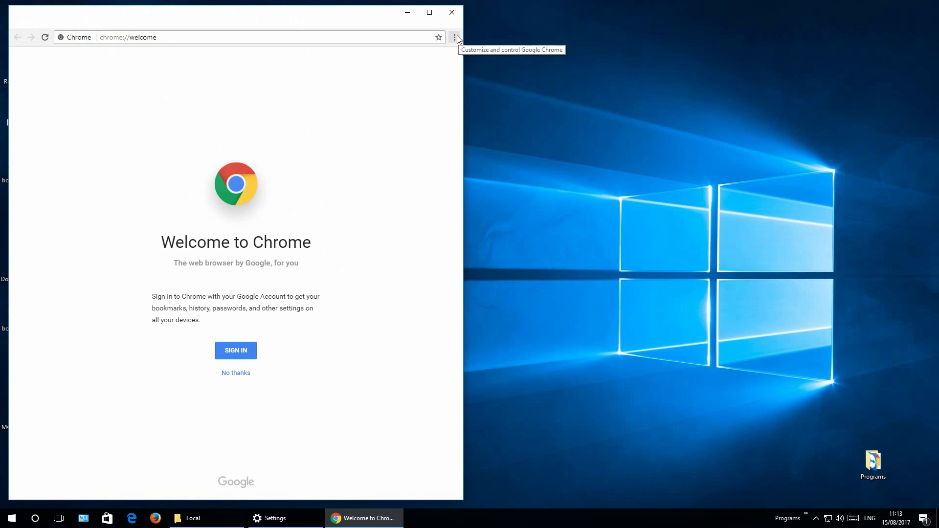
# Close the new Chrome and open the Google - Copy backup folder in the Local window.
pyautogui.click(452, 13)
pyautogui.click(223, 521)
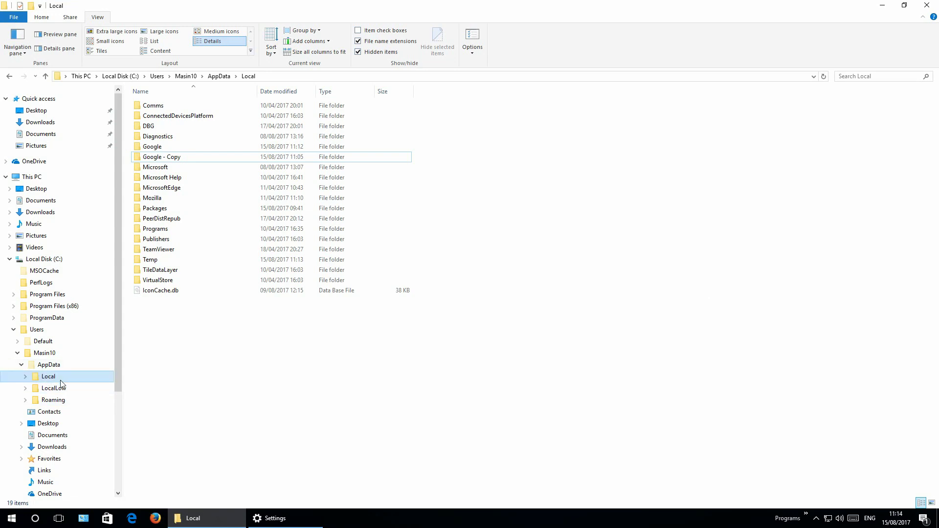
pyautogui.click(186, 162)
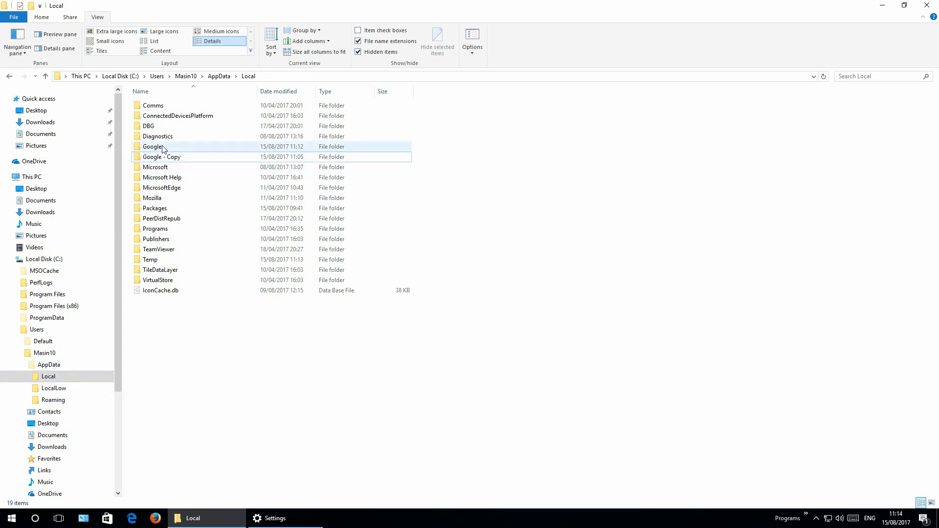
pyautogui.click(176, 157)
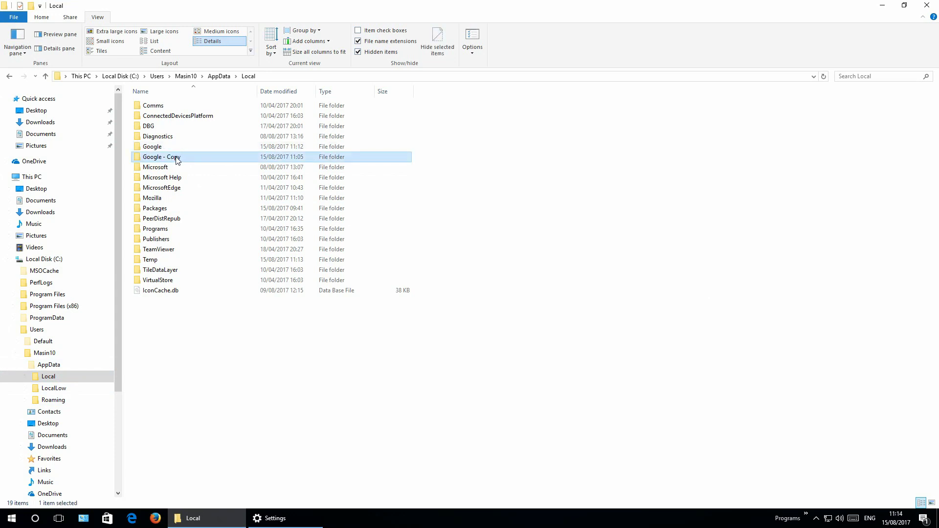
pyautogui.doubleClick(176, 157)
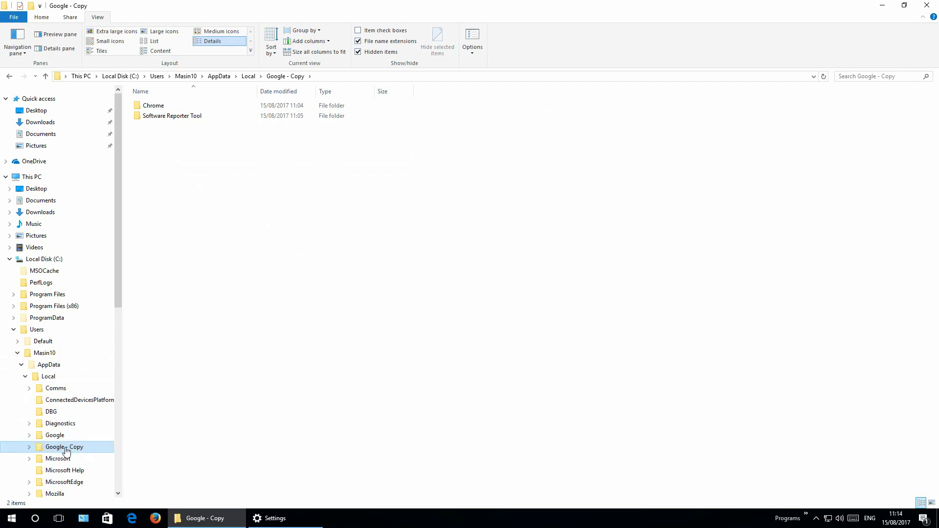
# Open Chrome › User Data › Default inside the backup folder.
pyautogui.click(170, 107)
pyautogui.click(171, 107)
pyautogui.click(192, 125)
pyautogui.click(174, 107)
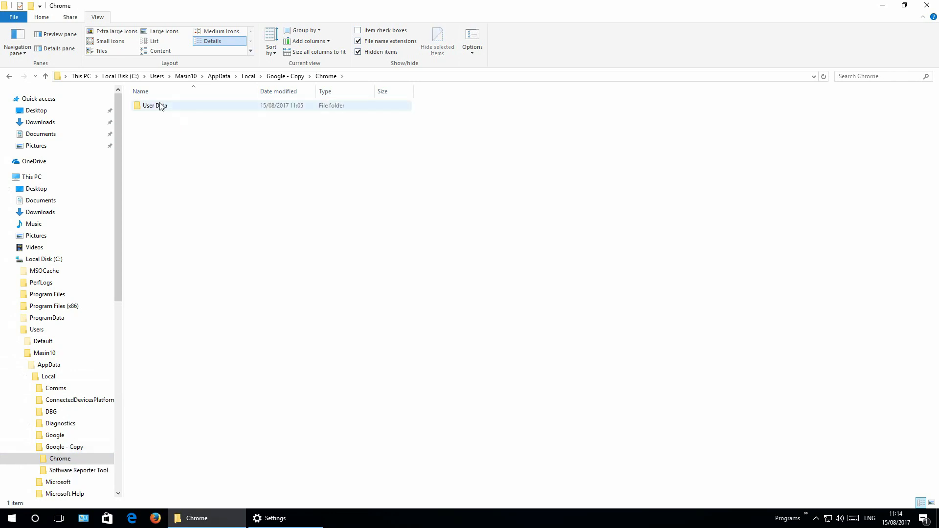
pyautogui.doubleClick(157, 106)
pyautogui.doubleClick(191, 127)
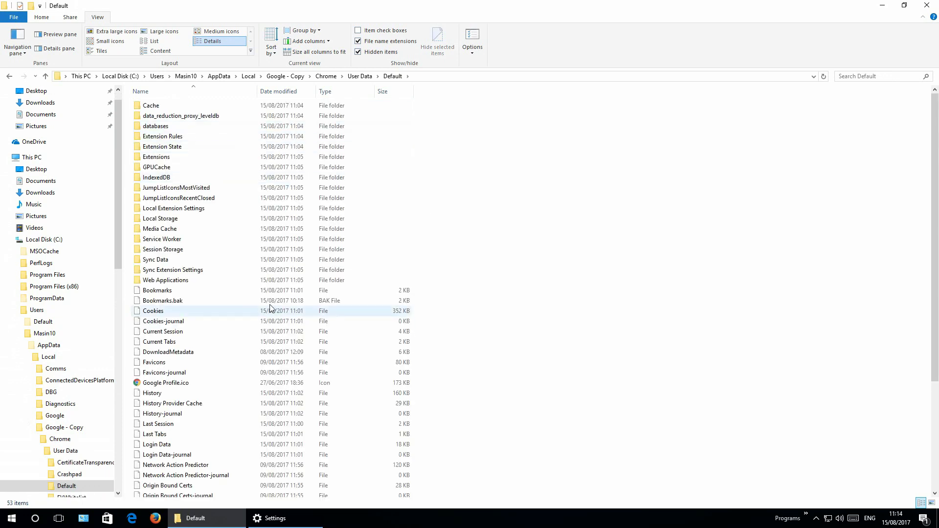
# Copy Bookmarks and Bookmarks.bak from the backup's Default profile.
pyautogui.moveTo(179, 291); pyautogui.dragTo(180, 303)
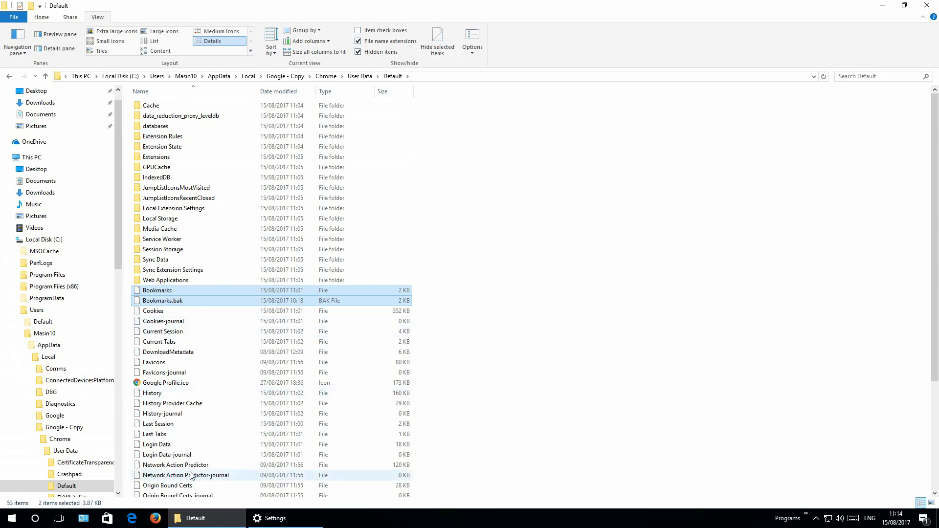
pyautogui.rightClick(163, 297)
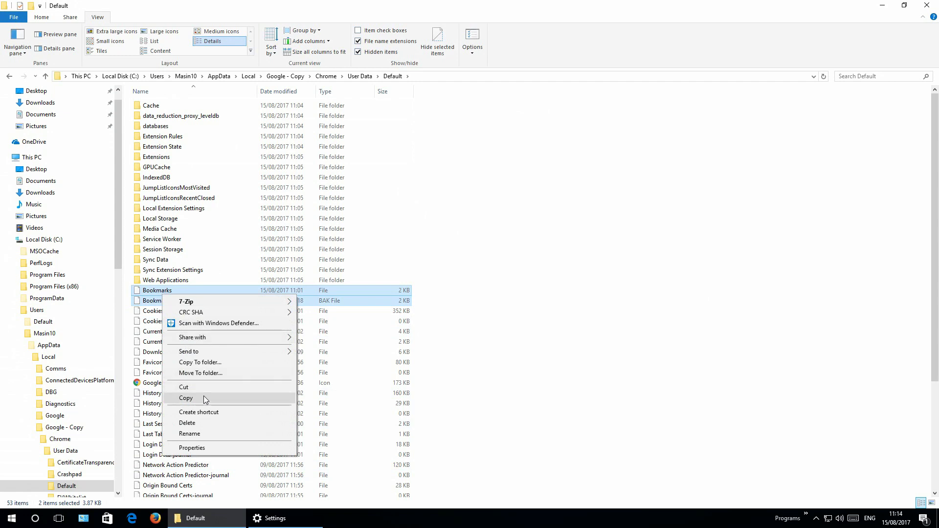
pyautogui.click(186, 397)
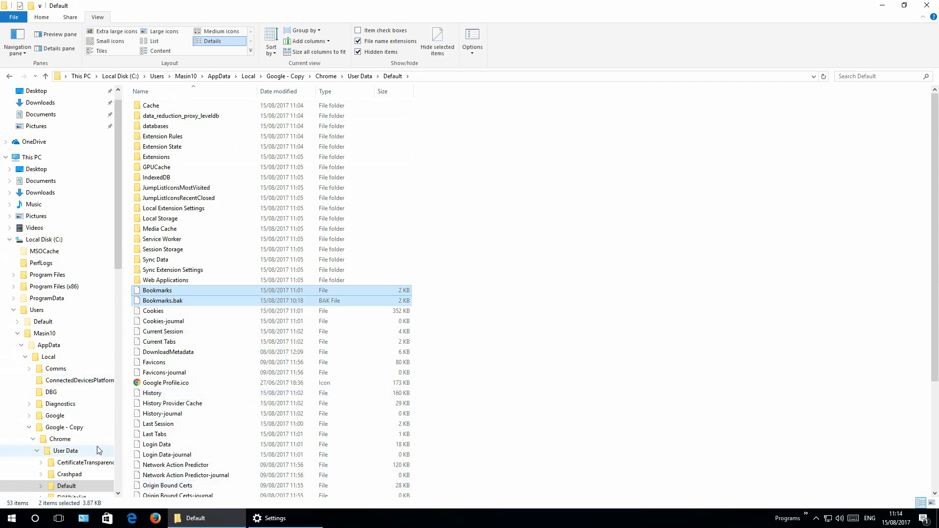
# Paste both files into the new Google › Chrome › User Data › Default folder, then minimise Explorer.
pyautogui.click(61, 415)
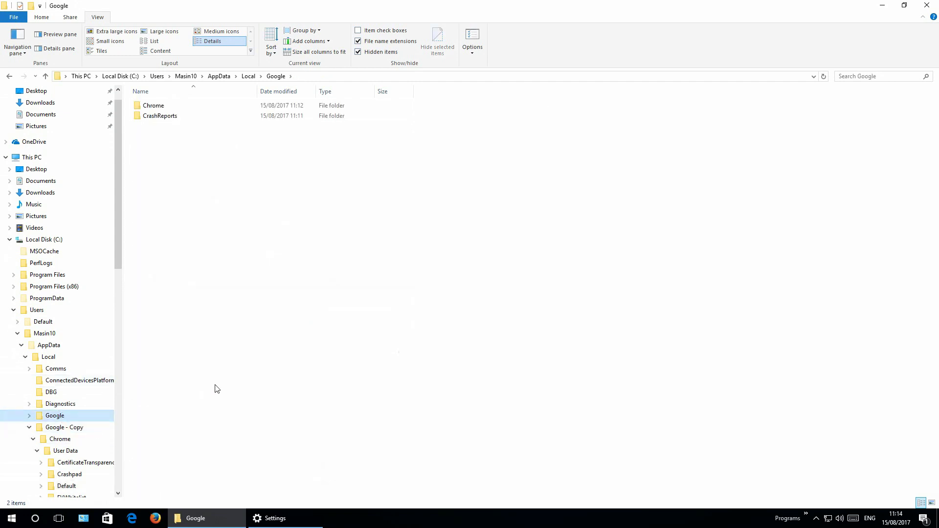
pyautogui.doubleClick(164, 106)
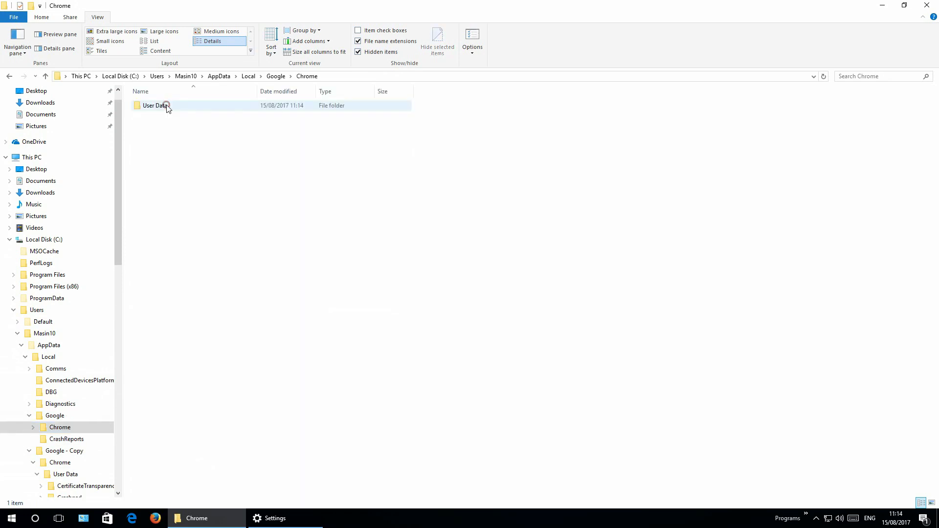
pyautogui.doubleClick(165, 106)
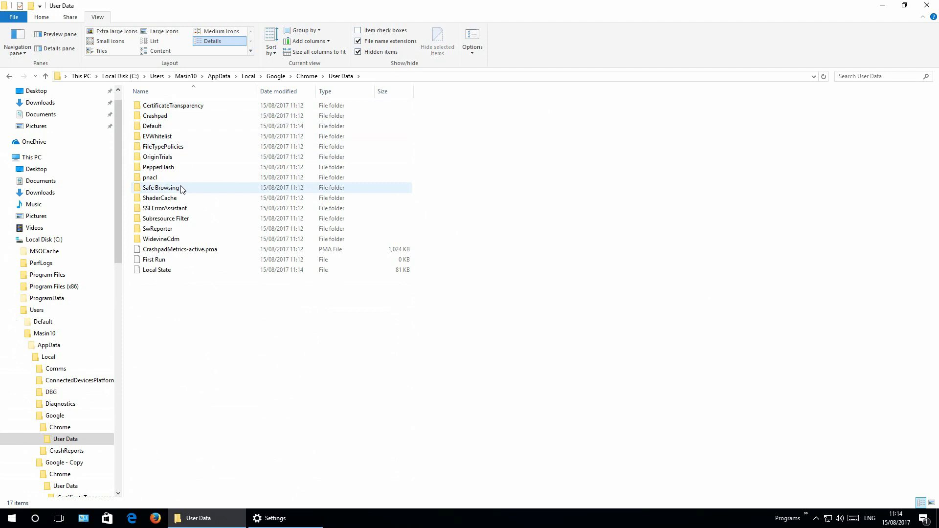
pyautogui.doubleClick(152, 125)
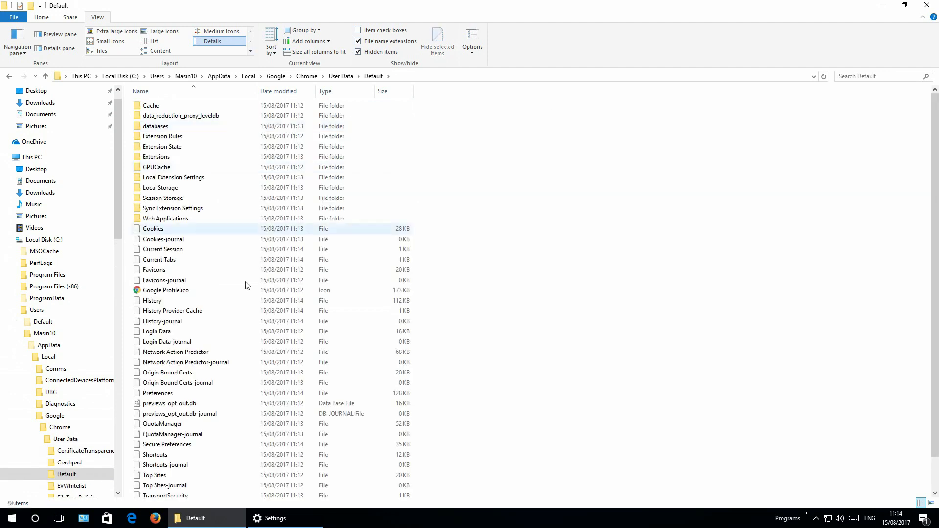
pyautogui.rightClick(527, 303)
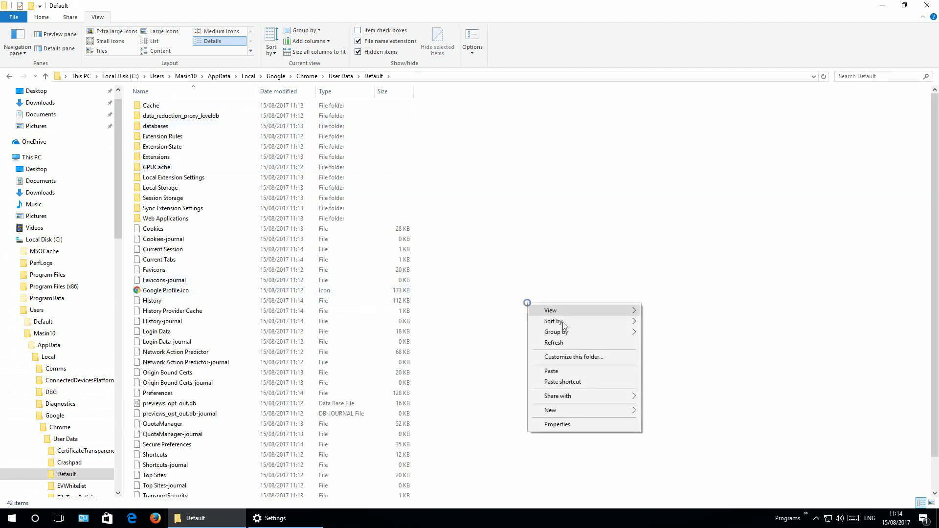
pyautogui.click(573, 371)
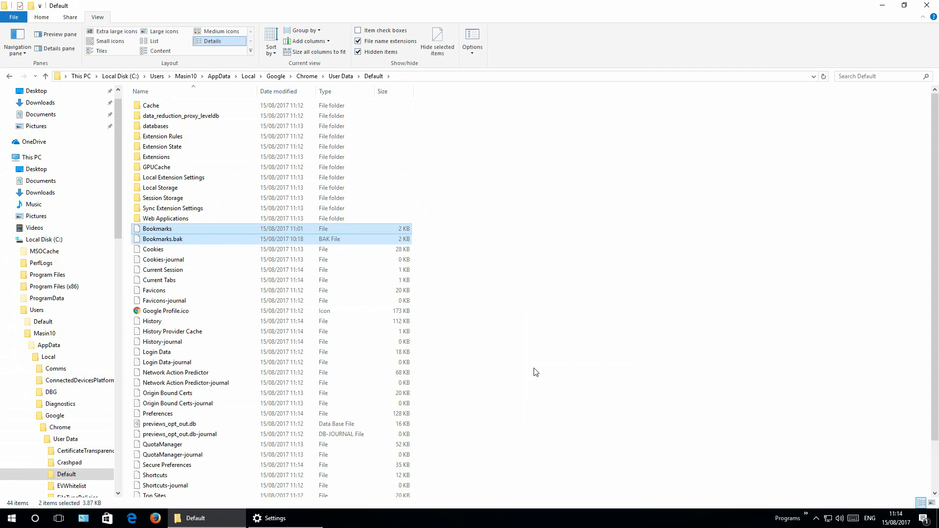
pyautogui.click(882, 5)
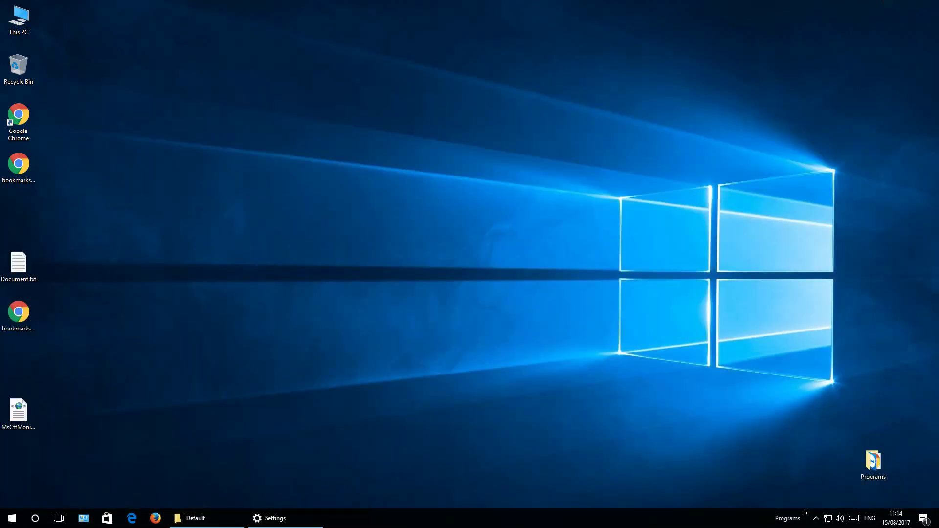
# Launch Chrome, confirm the Google, Video pages and Google 2 bookmarks, close it and return to Default.
pyautogui.click(11, 171)
pyautogui.click(13, 126)
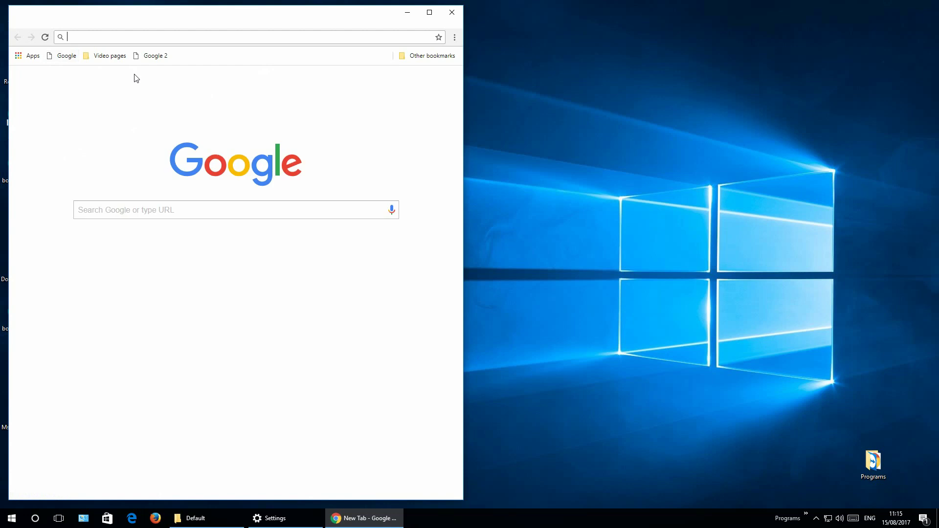
pyautogui.click(455, 14)
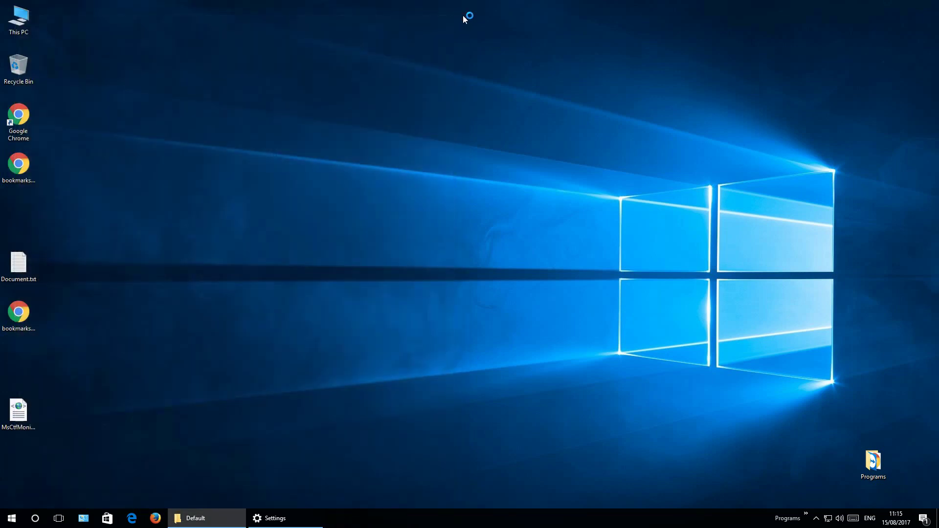
pyautogui.click(210, 522)
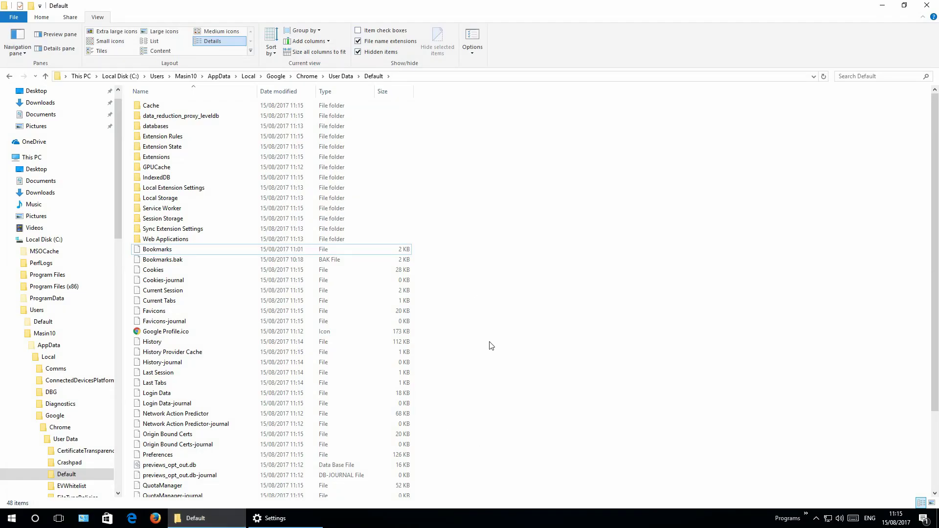
# Delete the newly created Google folder from AppData › Local.
pyautogui.click(29, 415)
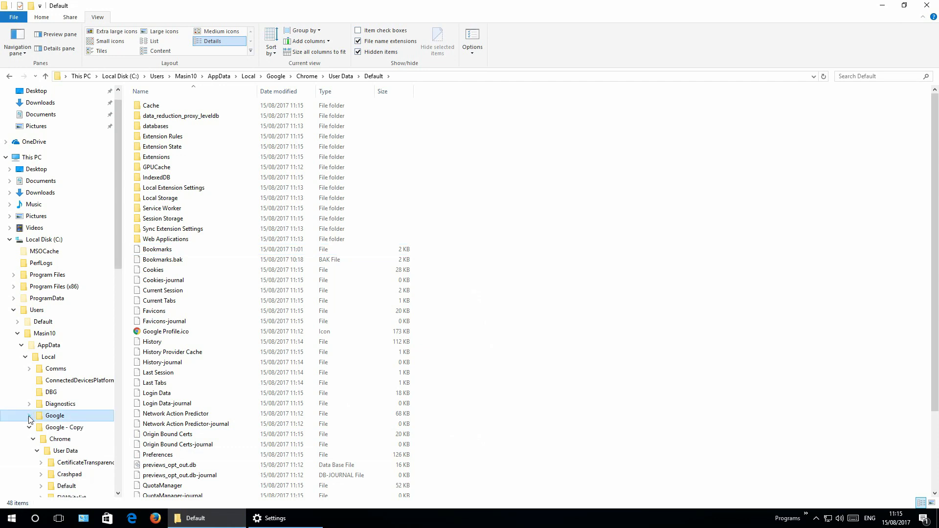
pyautogui.click(48, 356)
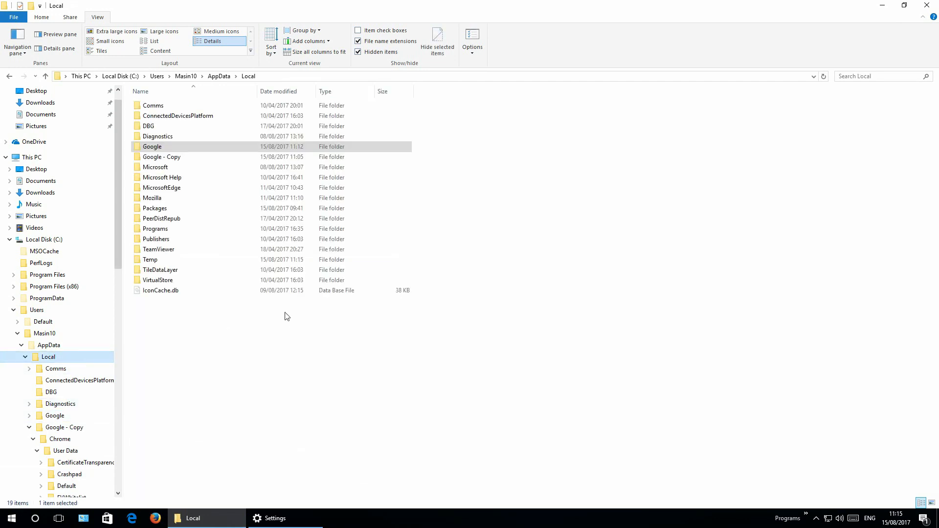
pyautogui.rightClick(161, 149)
pyautogui.click(186, 352)
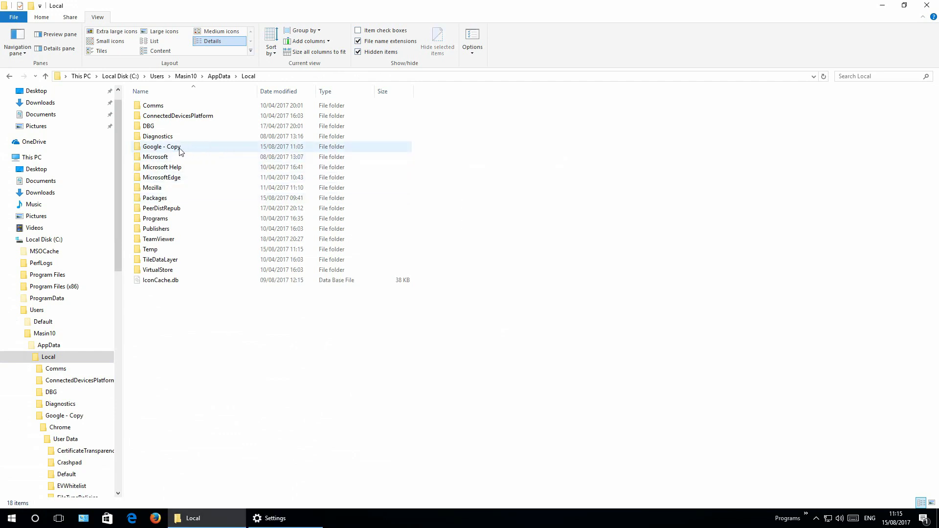
# Rename the 'Google - Copy' backup folder to 'Google' and close File Explorer.
pyautogui.click(176, 150)
pyautogui.rightClick(174, 148)
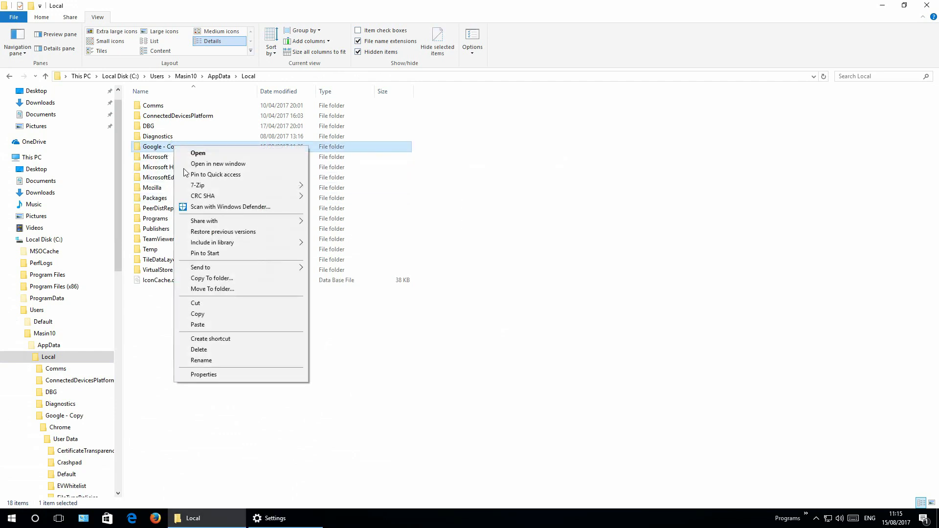
pyautogui.click(227, 361)
pyautogui.press('End')
pyautogui.press('BackSpace')
pyautogui.press('BackSpace')
pyautogui.press('BackSpace')
pyautogui.press('BackSpace')
pyautogui.press('BackSpace')
pyautogui.press('BackSpace')
pyautogui.press('BackSpace')
pyautogui.press('Return')
pyautogui.click(927, 5)
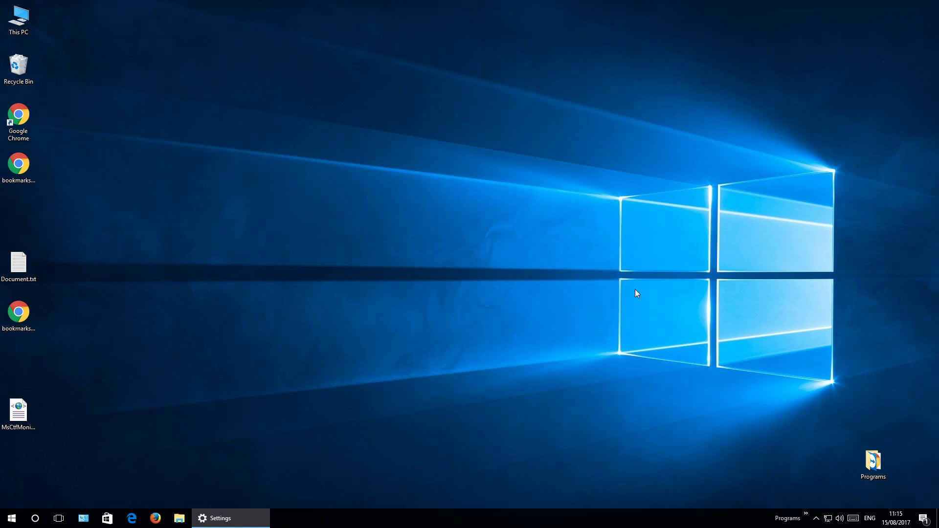
# Launch Google Chrome from its desktop shortcut so it loads the restored profile.
pyautogui.doubleClick(19, 126)
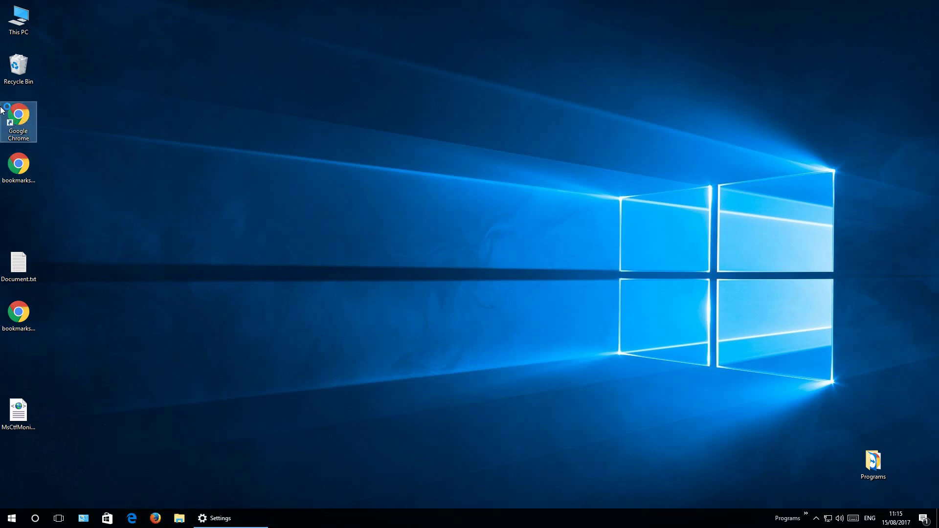